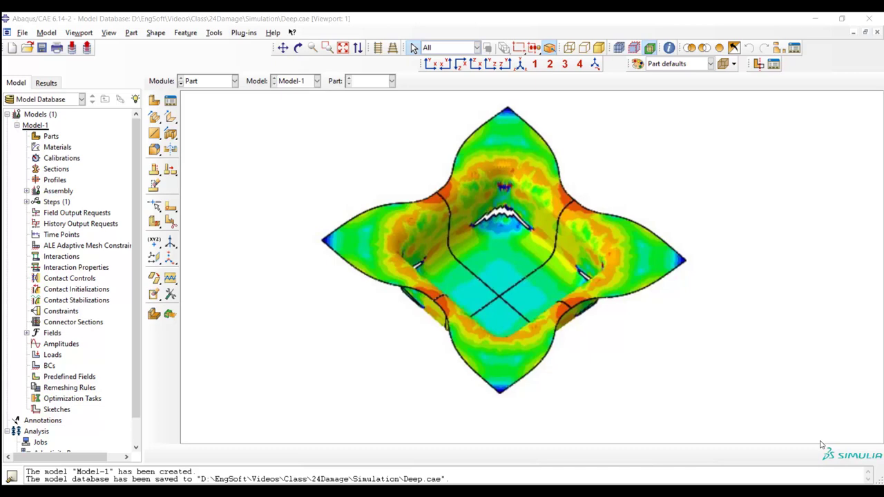
Start a 3D deformable planar shell part named 'sheet' with approximate size 1
click(154, 100)
text(sheet)
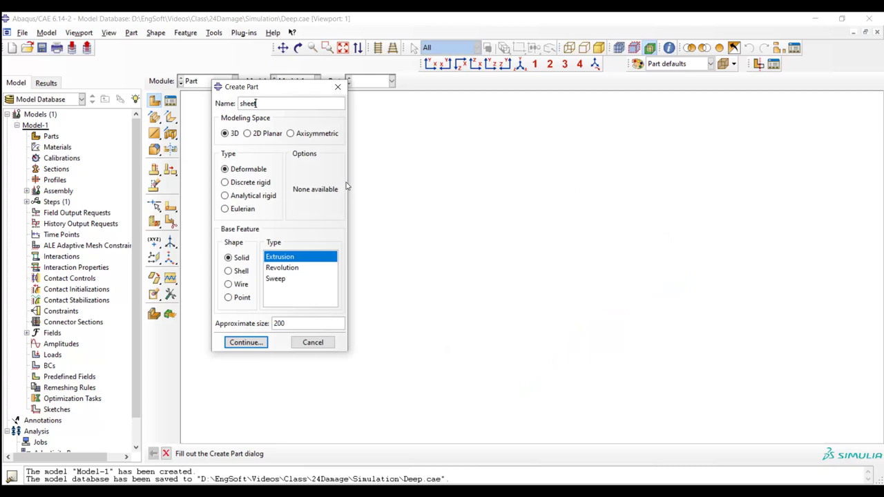
click(250, 270)
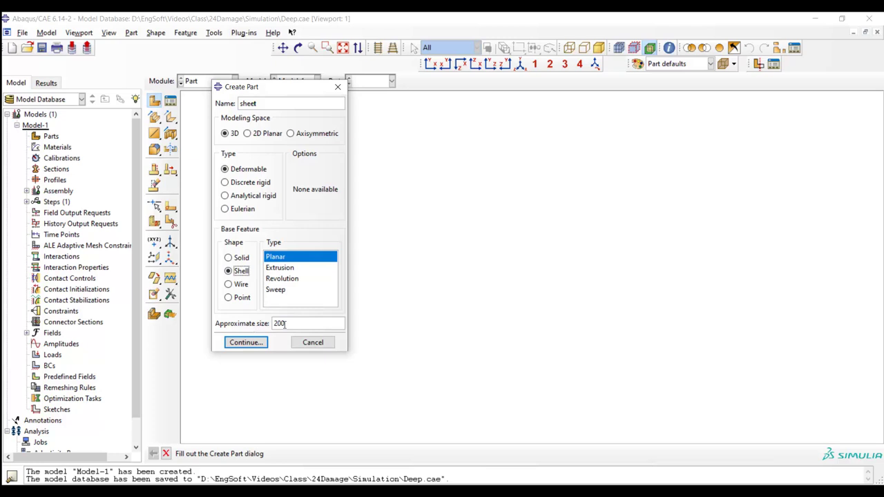
drag(292, 324, 271, 323)
text(1)
click(257, 345)
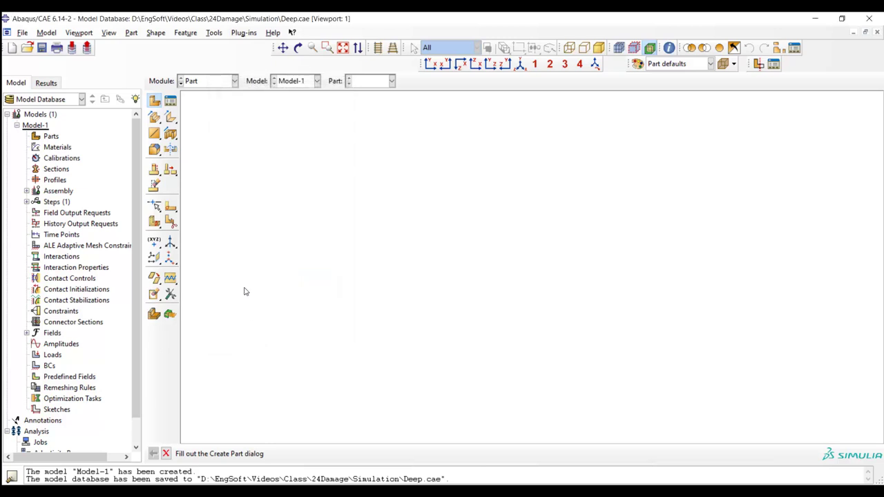
Sketch a 0.1 by 0.1 rectangle from the origin and finish the sheet part
click(171, 117)
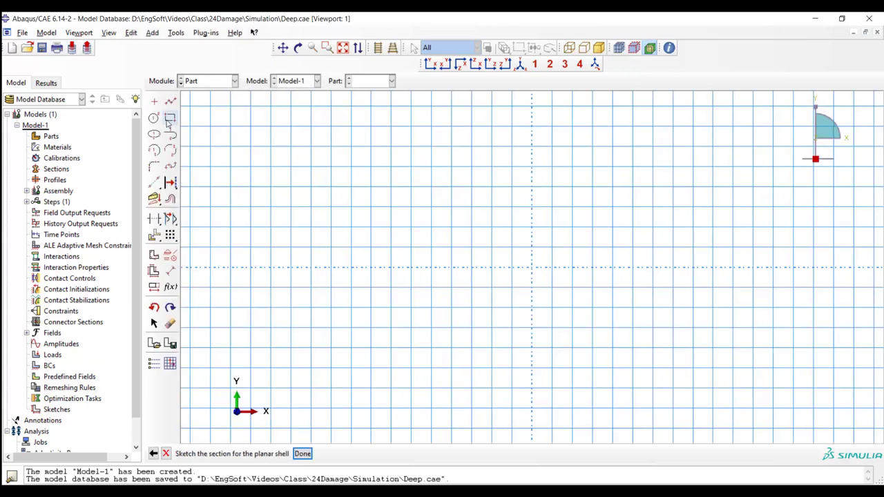
click(191, 168)
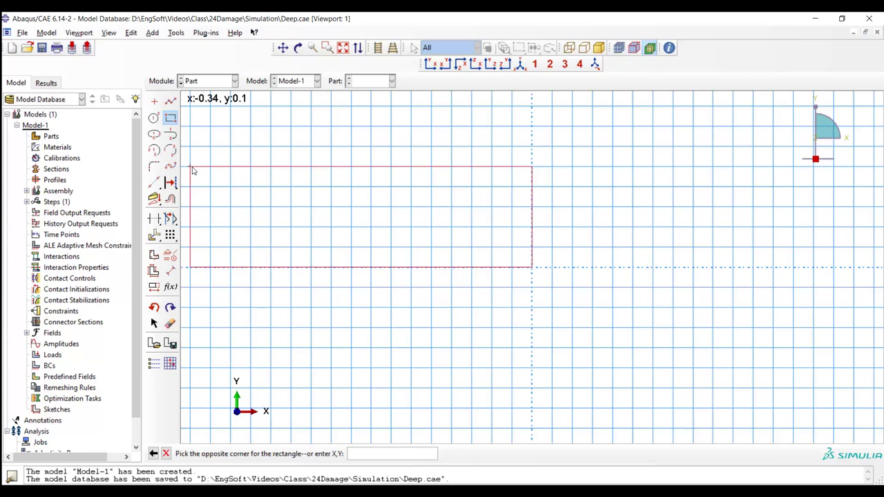
text(0.1,0.1)
key(Return)
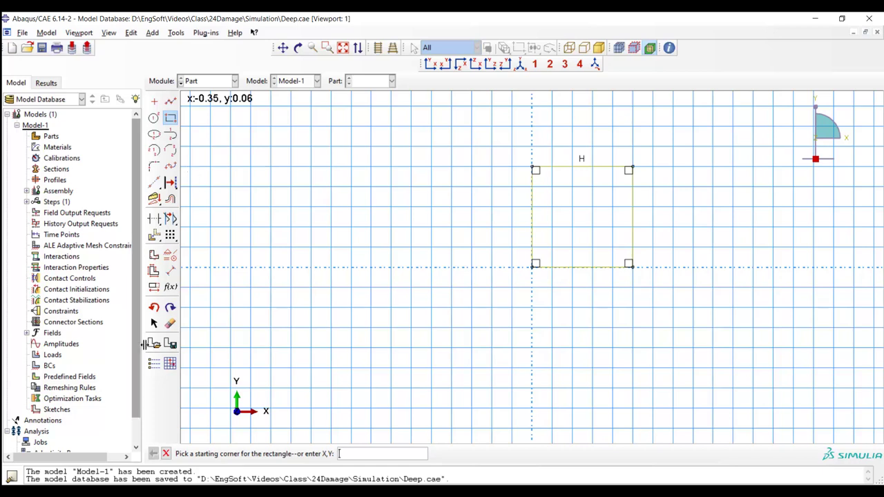
click(166, 453)
click(304, 454)
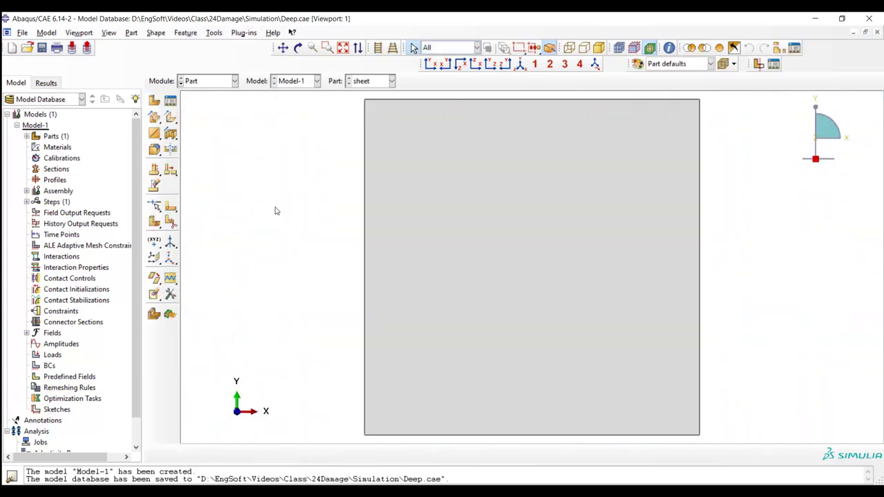
Start a new 3D deformable solid extrusion part named 'Die'
click(154, 101)
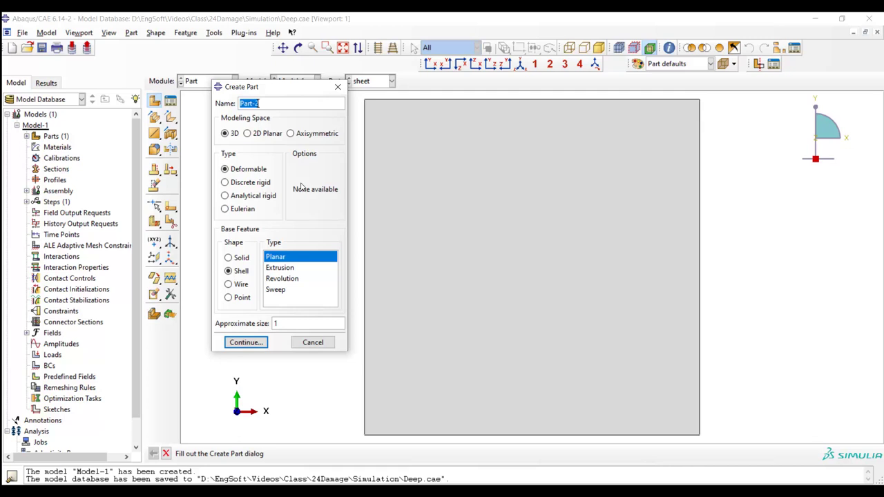
text(Die)
key(Tab)
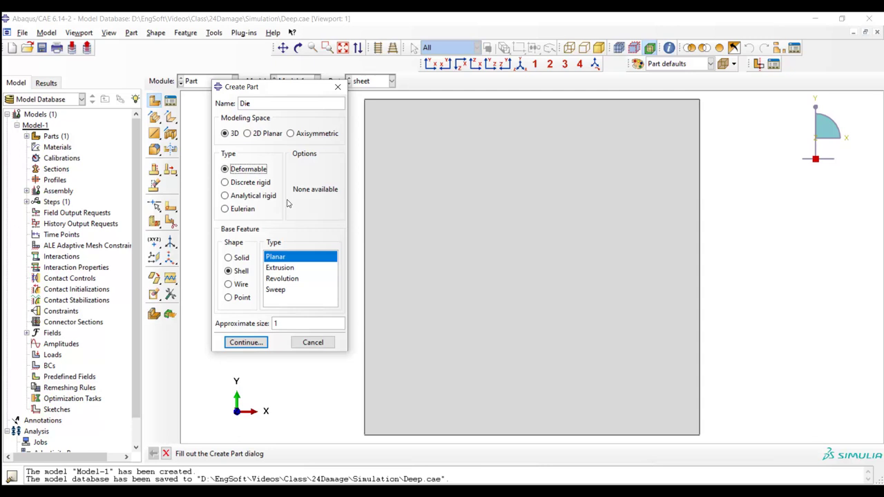
click(228, 257)
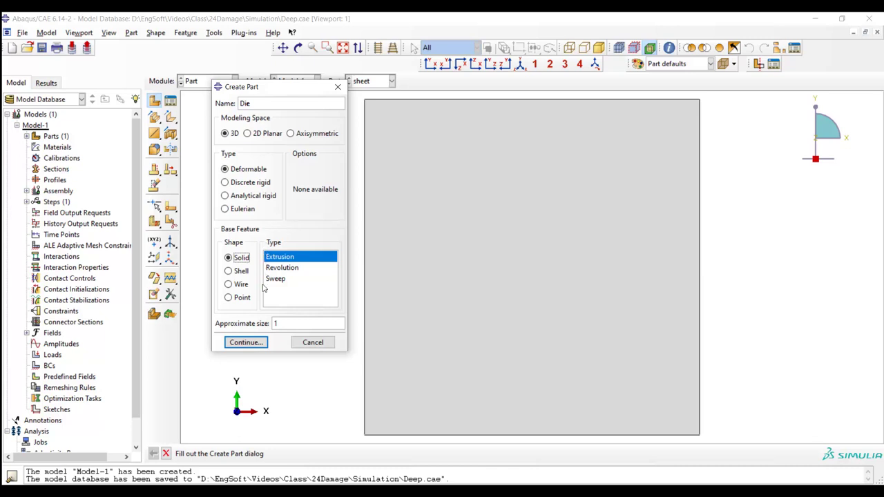
click(246, 342)
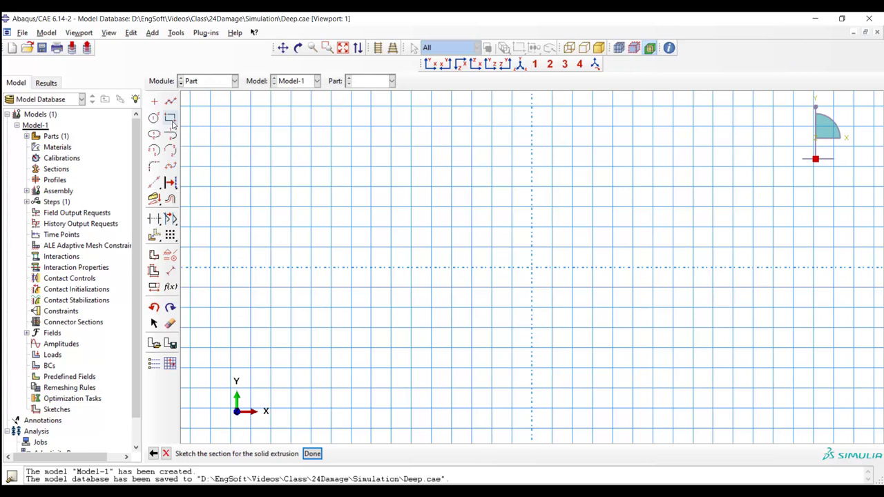
Sketch a 0.11 by 0.11 square from the origin and extrude it with depth 20
click(170, 118)
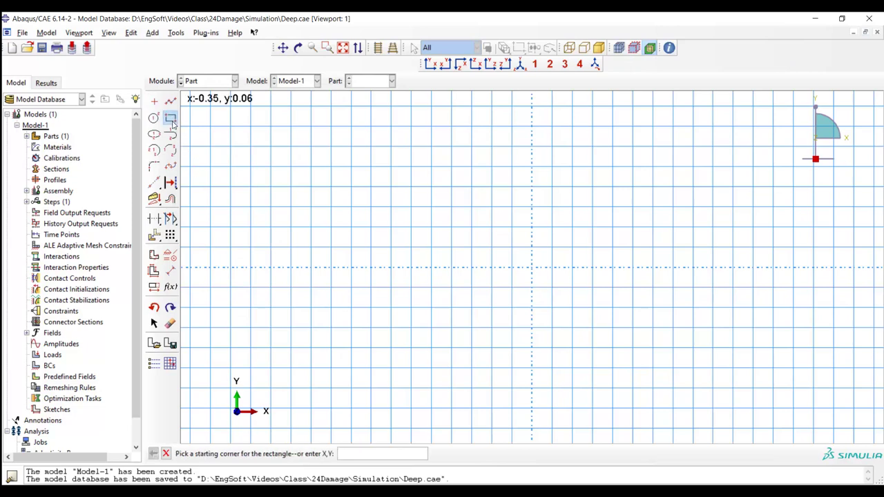
click(270, 223)
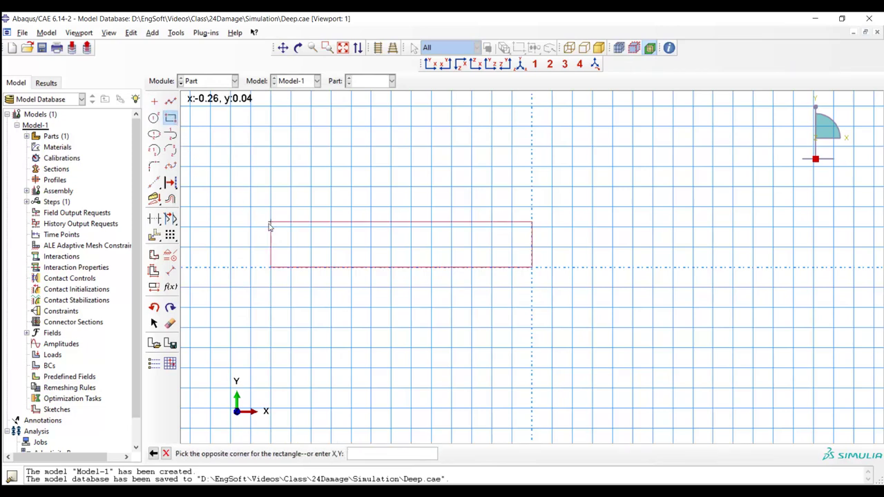
text(.11,.11)
key(Return)
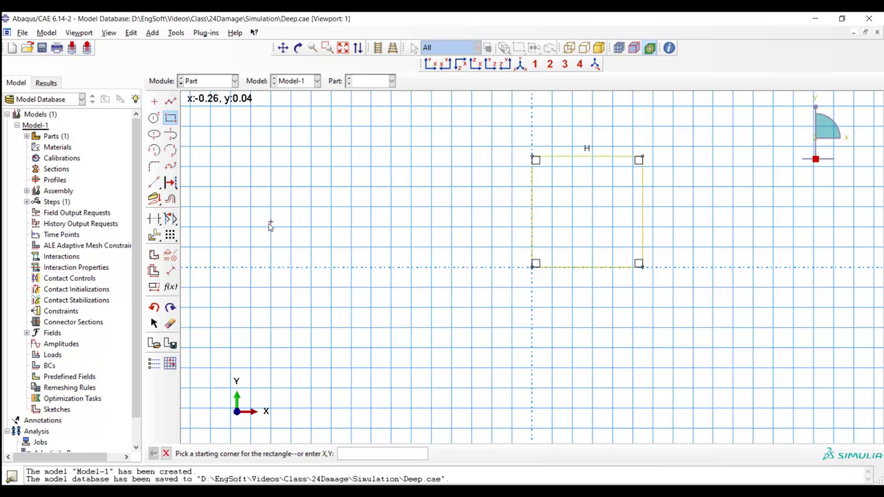
key(Escape)
click(311, 454)
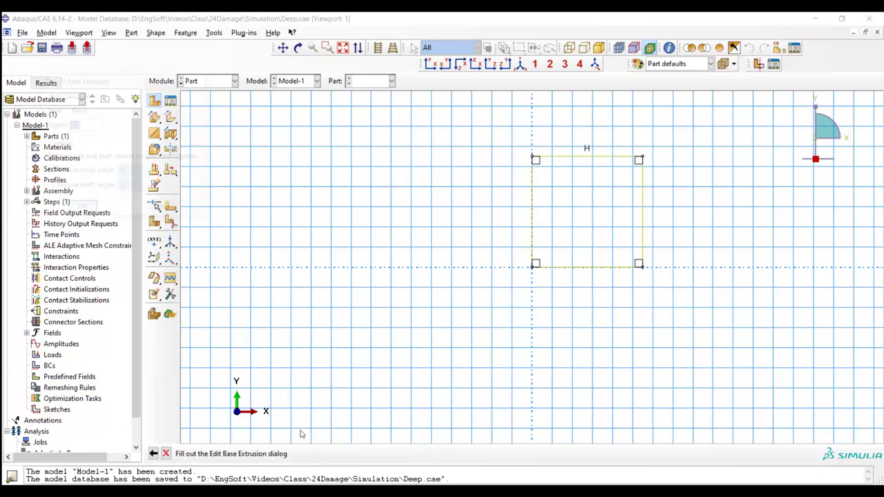
text(20)
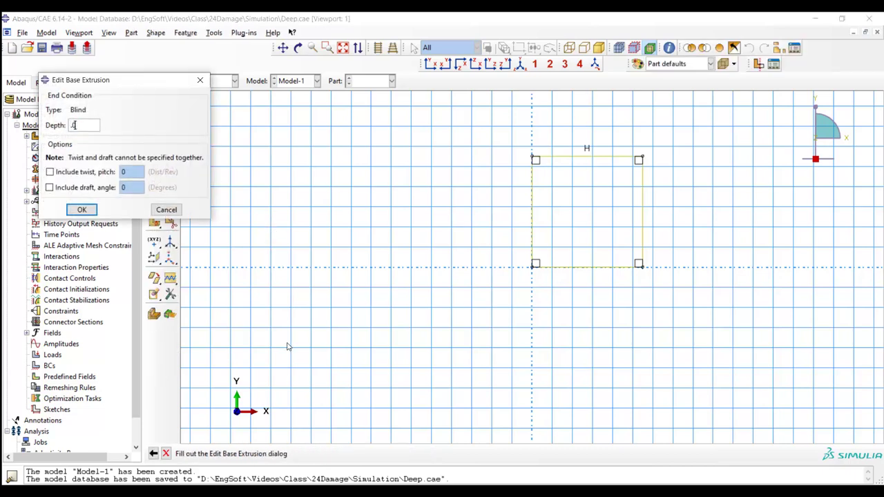
key(Return)
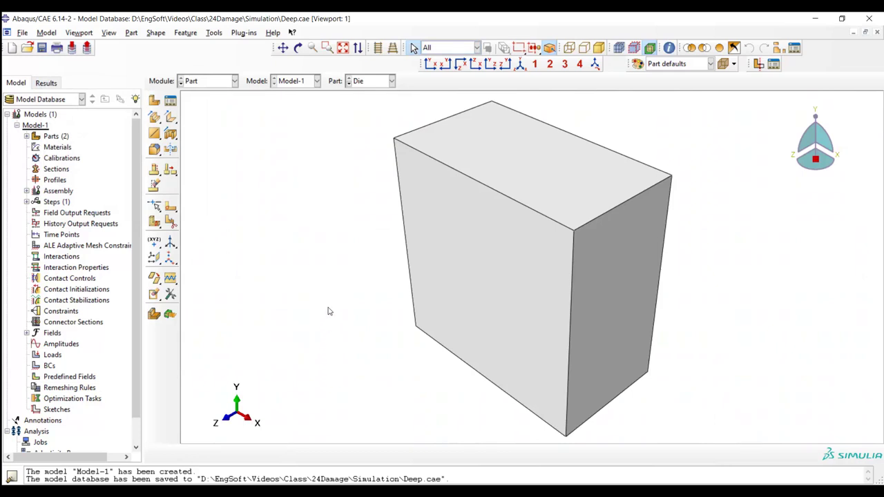
Start an extruded cut on the Die's front face and sketch a corner rectangle
click(161, 34)
mouse_move(177, 78)
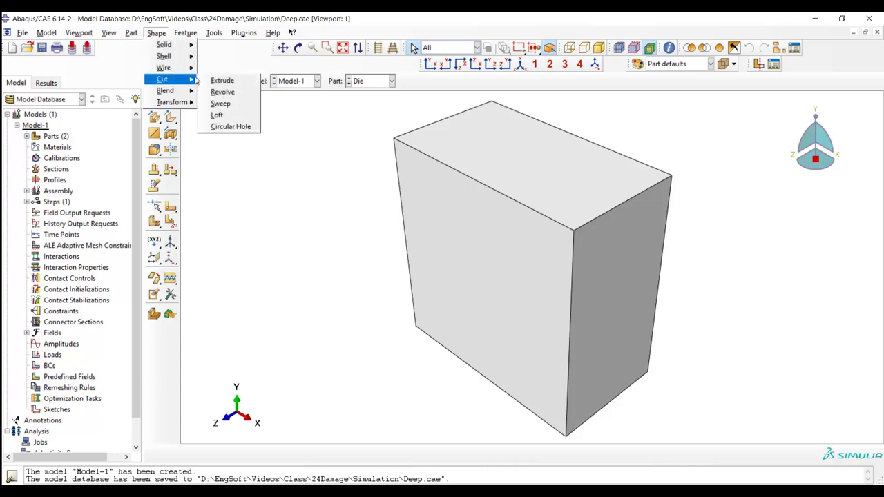
click(221, 81)
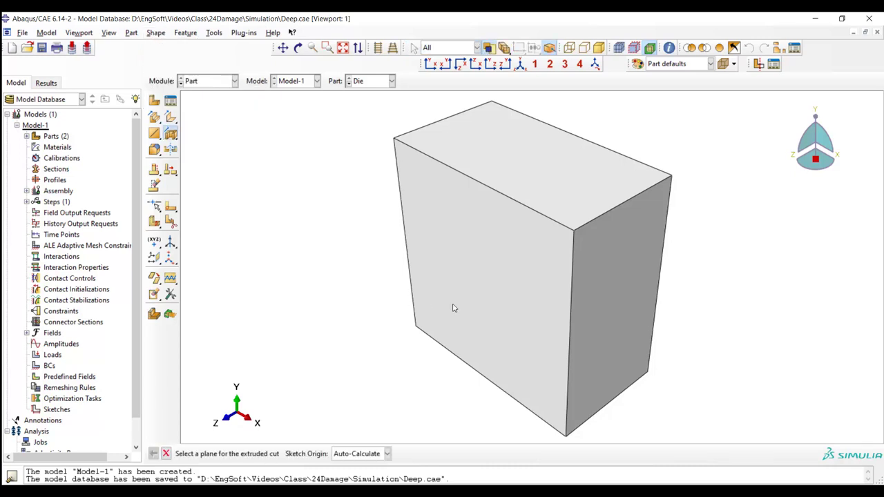
click(435, 350)
click(437, 347)
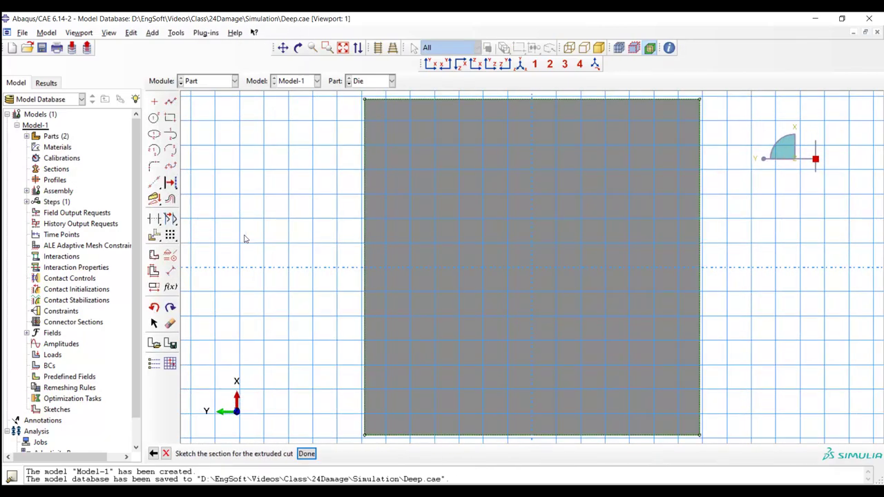
click(170, 117)
click(700, 435)
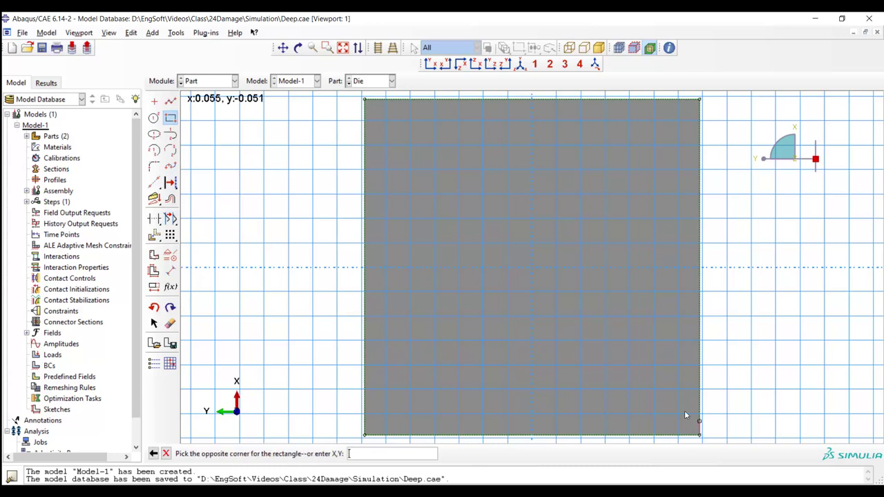
click(555, 298)
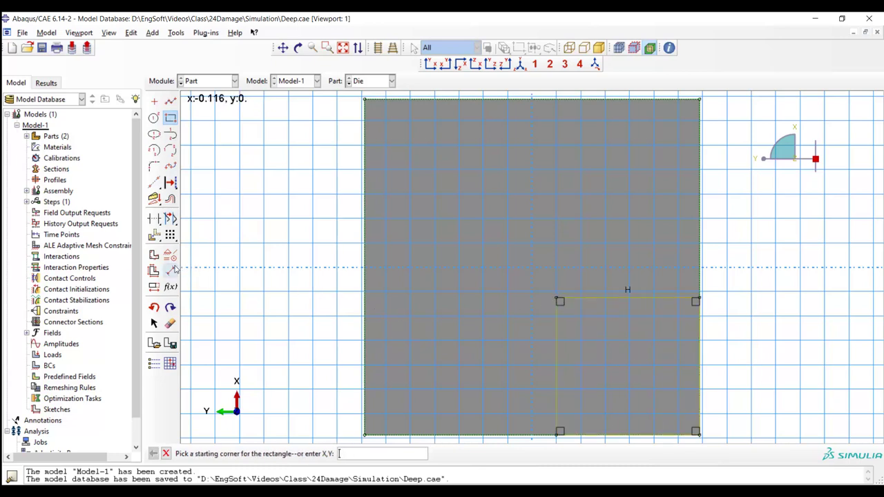
Dimension the cut rectangle's width and height to 0.0512
click(171, 271)
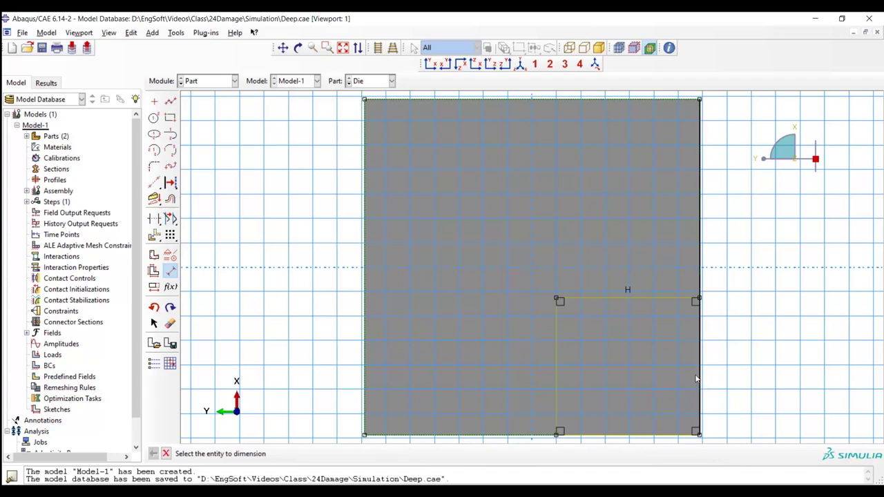
click(557, 360)
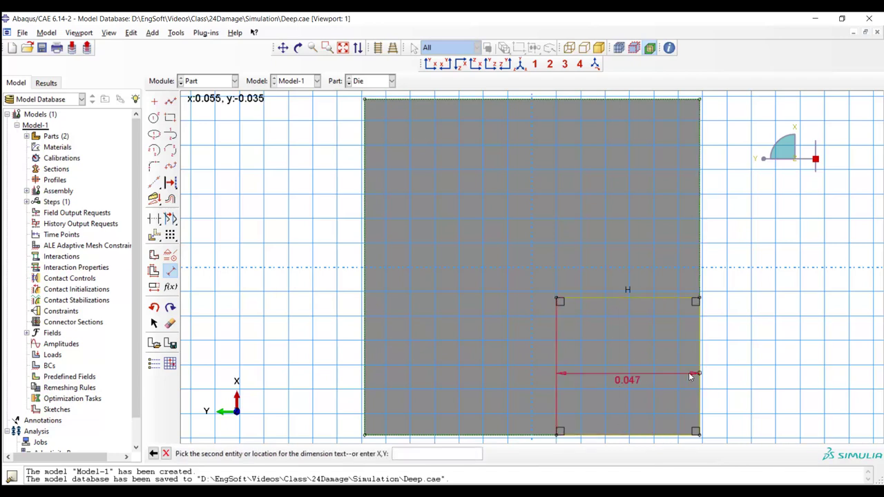
click(690, 376)
click(658, 372)
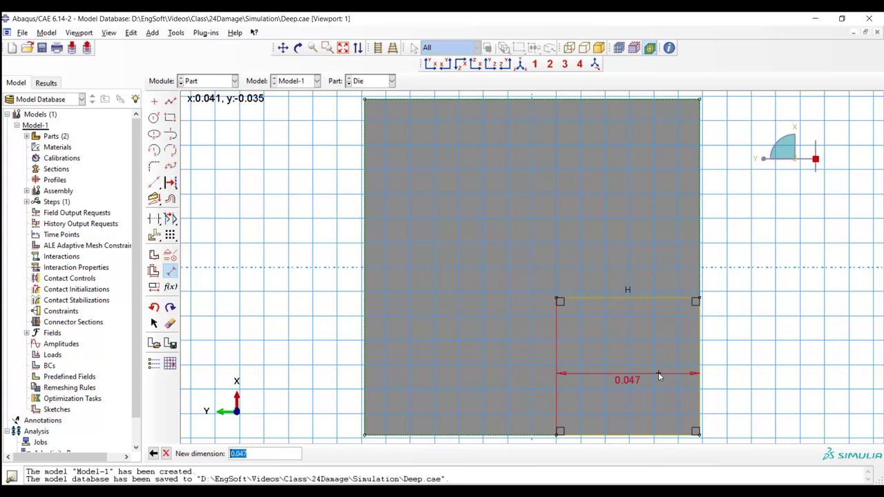
text(.0512)
key(Return)
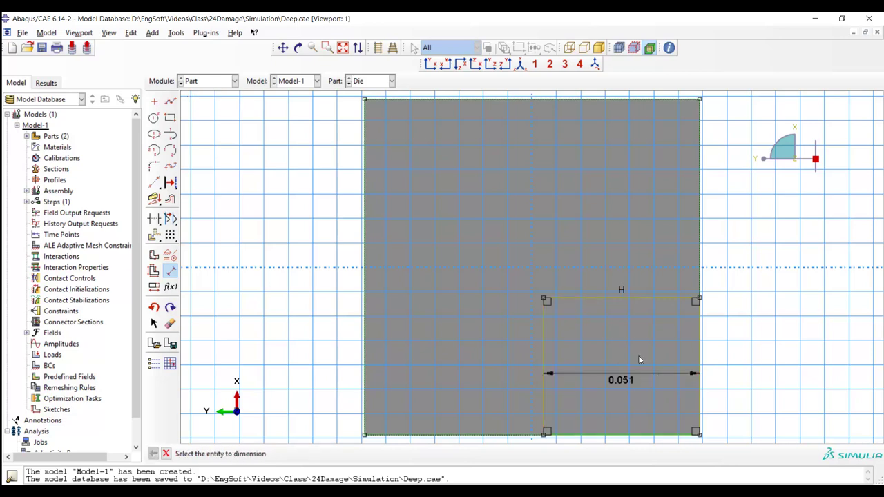
click(610, 300)
click(600, 432)
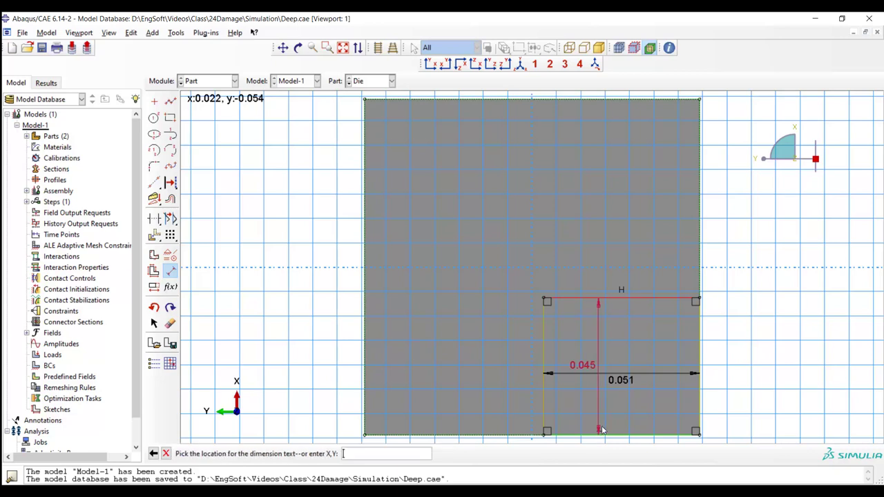
click(602, 430)
text(.05)
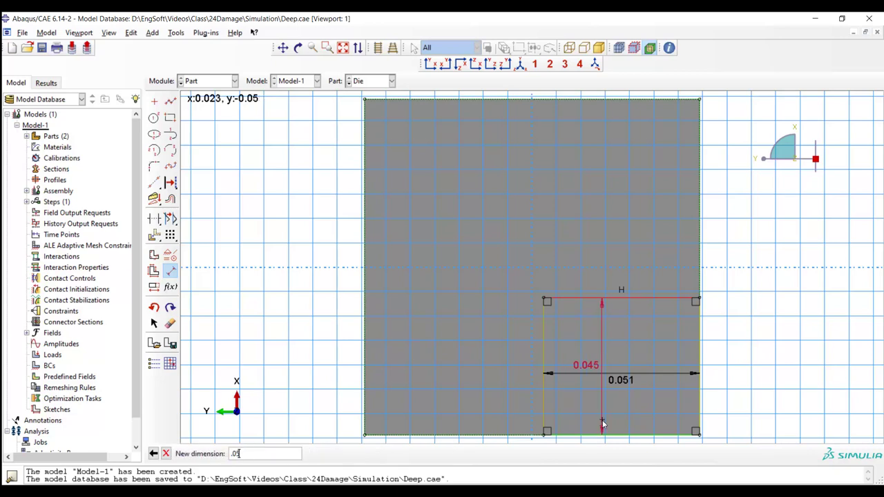
text(125)
key(Return)
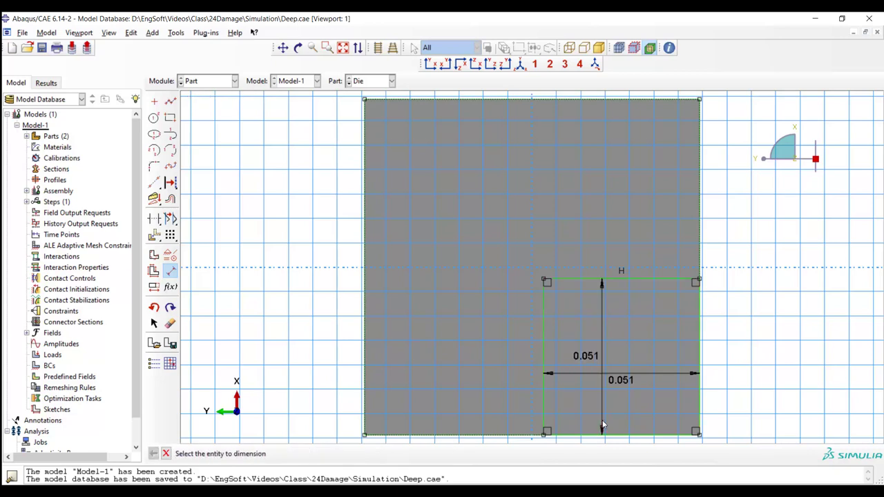
Finish the sketch and cut the notch Through All
click(166, 454)
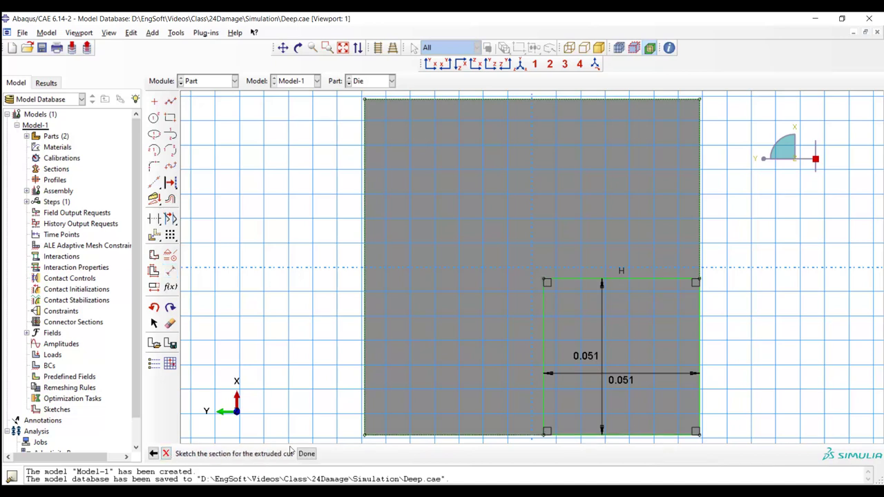
click(306, 454)
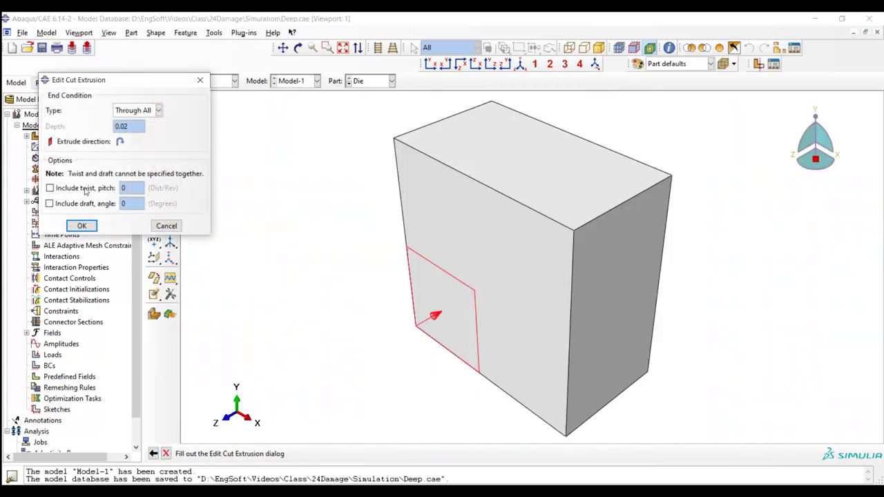
click(81, 226)
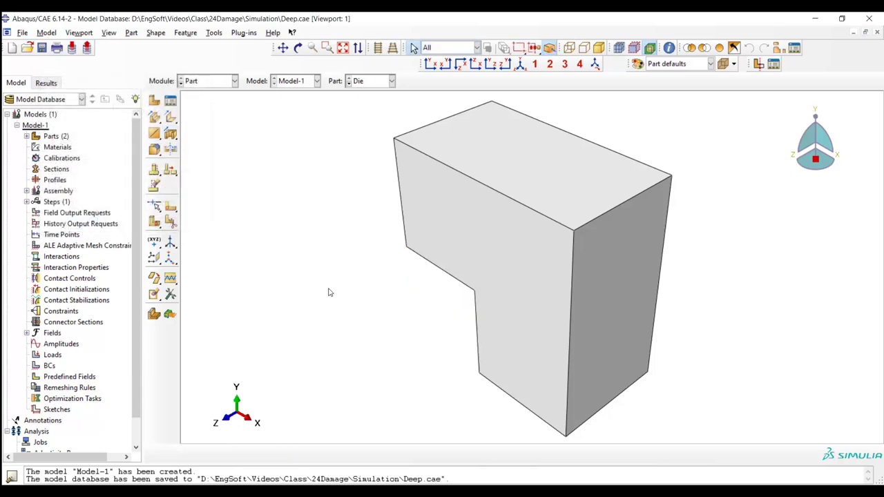
Fillet the notch's two top edges and inner vertical edge with radius 0.01
click(298, 47)
drag(450, 304, 466, 240)
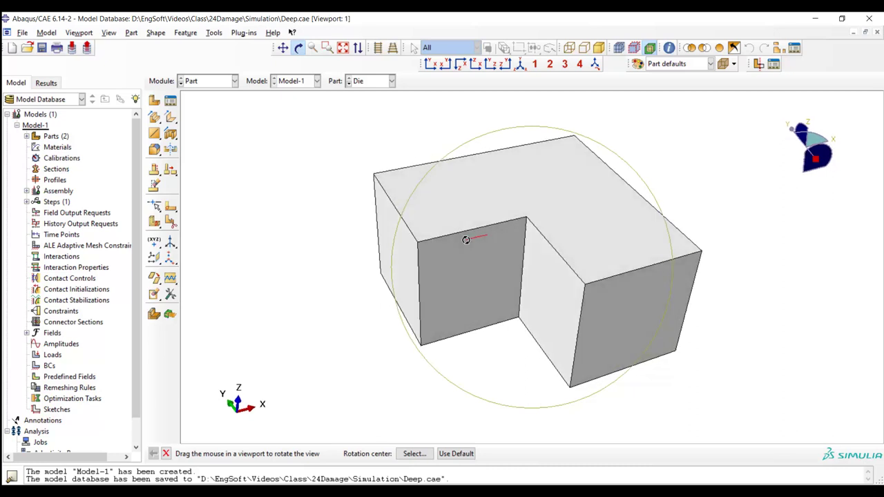
key(Escape)
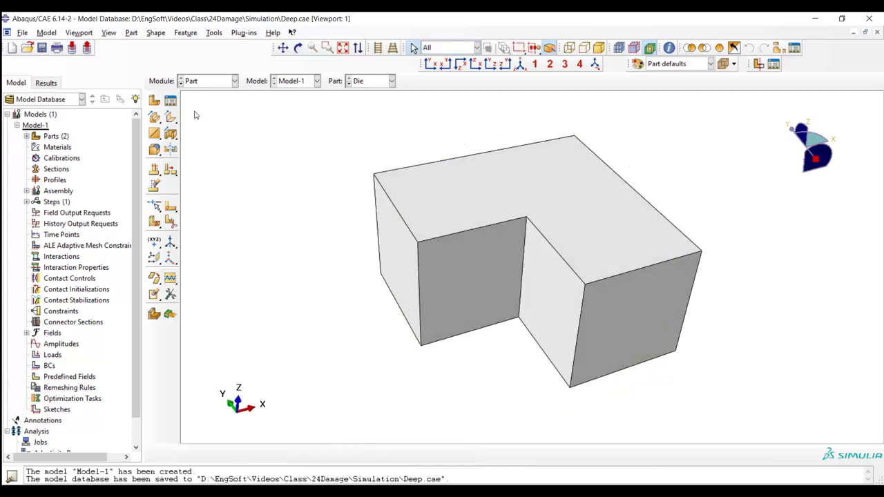
click(155, 151)
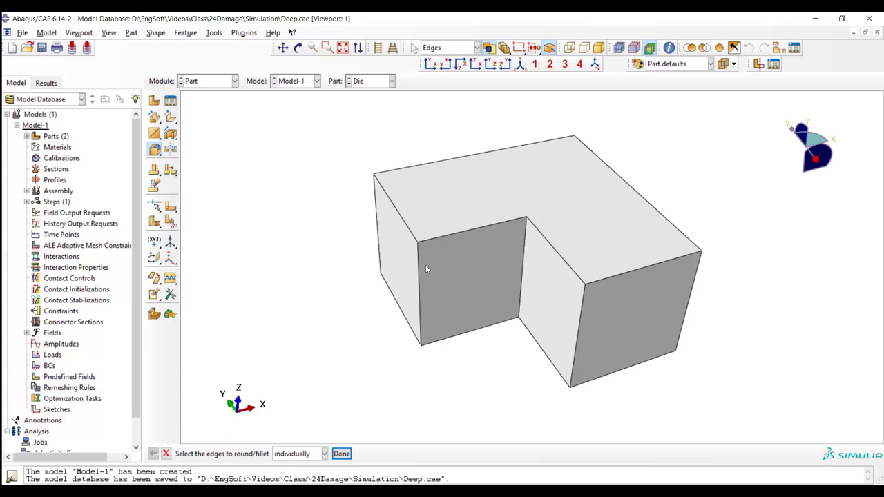
click(449, 238)
shift+click(553, 247)
shift+click(527, 253)
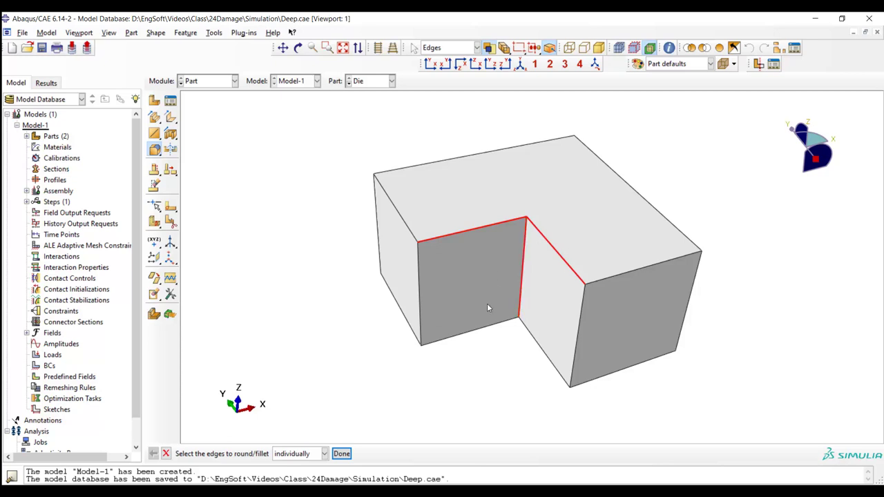
click(343, 454)
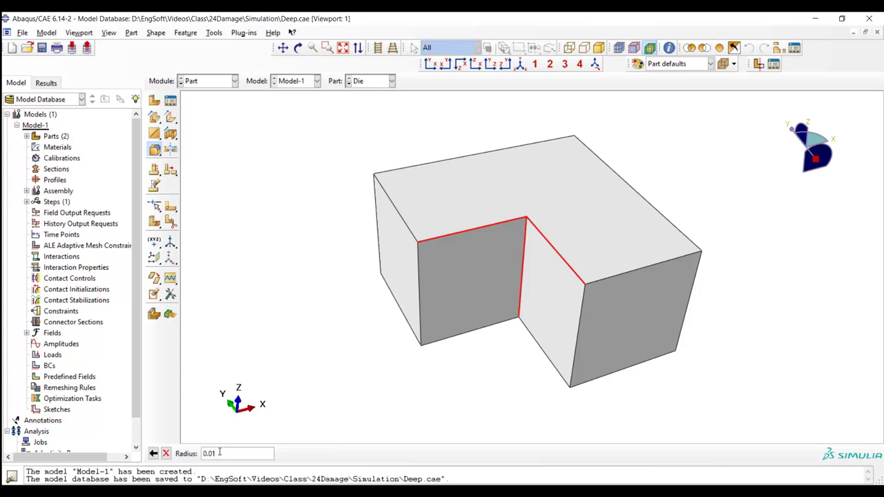
key(Return)
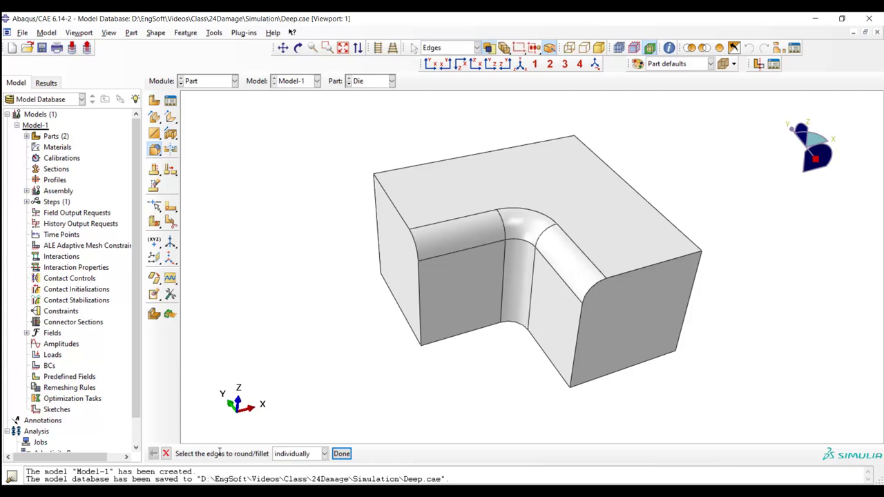
click(342, 454)
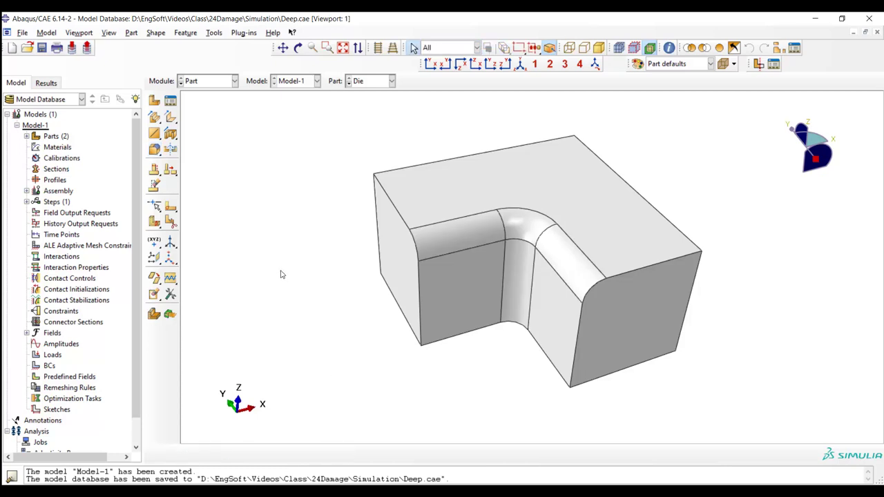
Convert the filleted Die solid into a shell with Shell From Solid on its cell
click(156, 34)
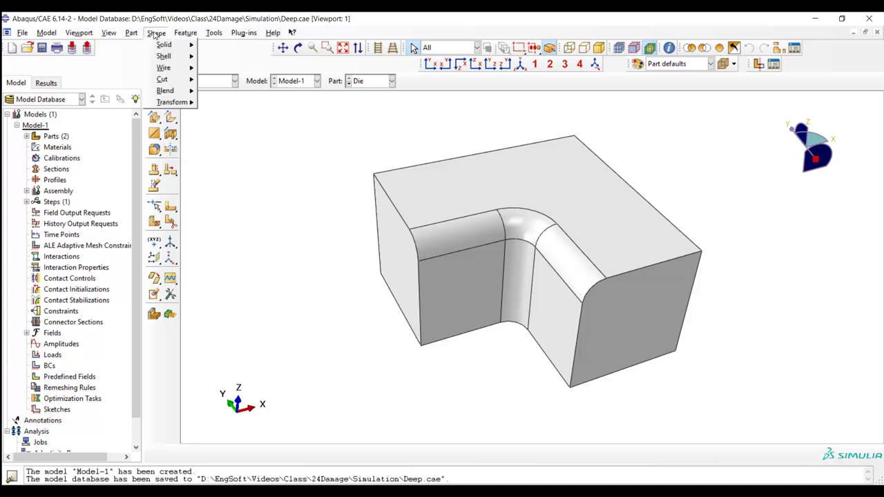
mouse_move(169, 56)
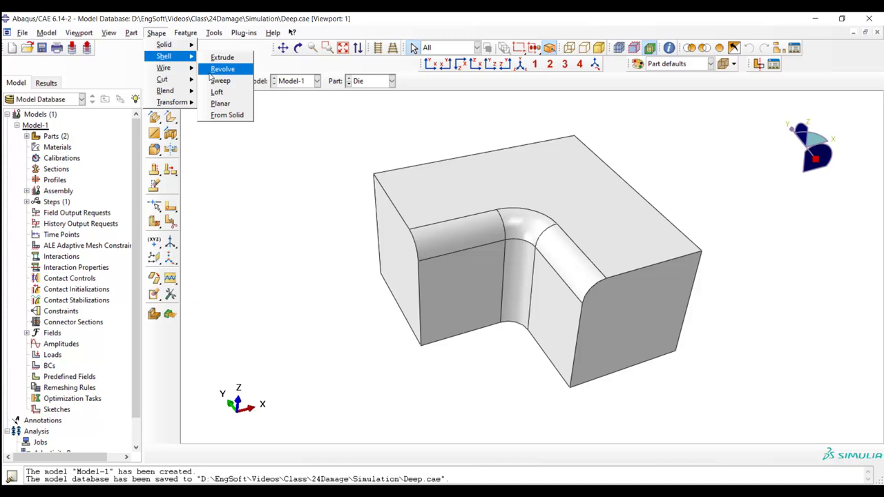
click(226, 115)
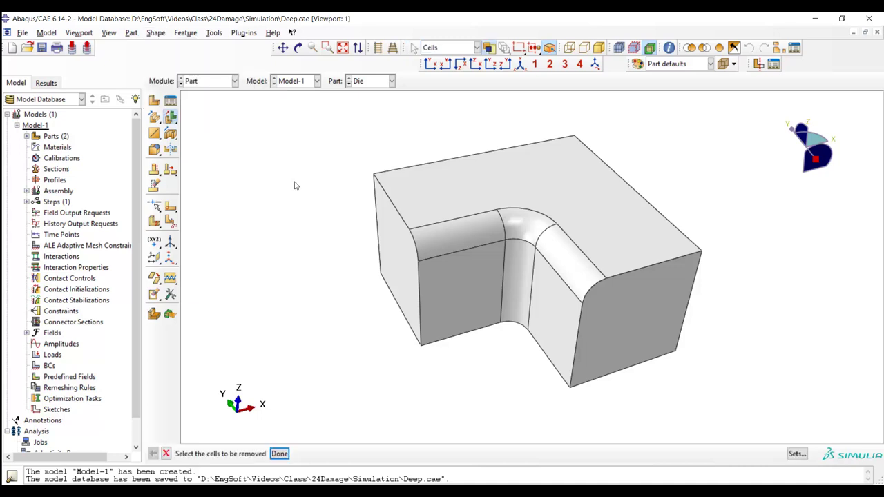
click(471, 221)
click(279, 455)
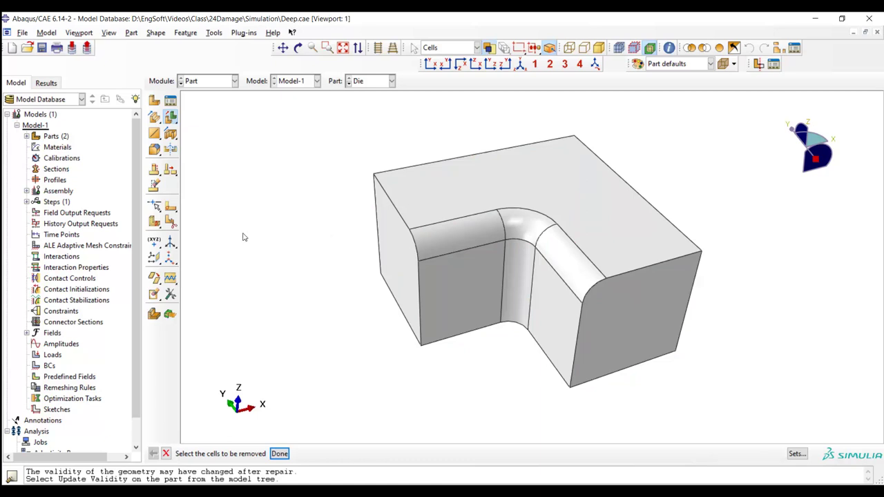
Remove the Die shell's end faces, bottom face and outer side face, then inspect it
click(154, 295)
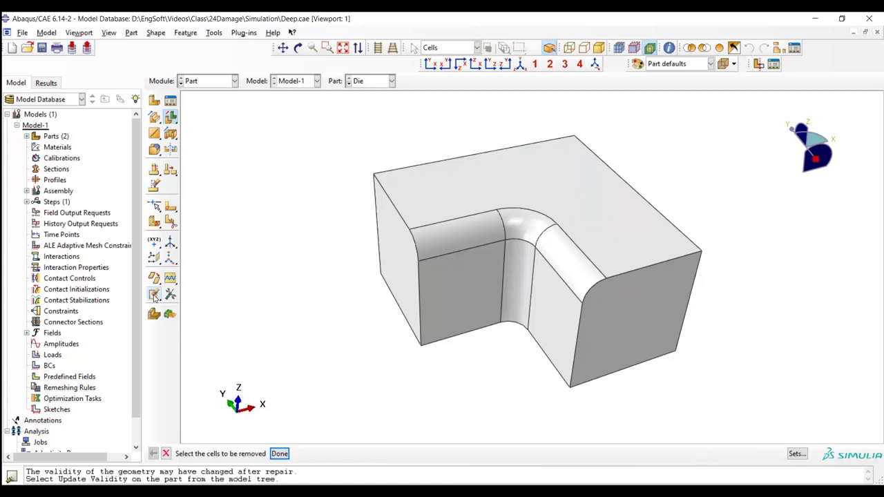
click(403, 268)
middle_click(400, 268)
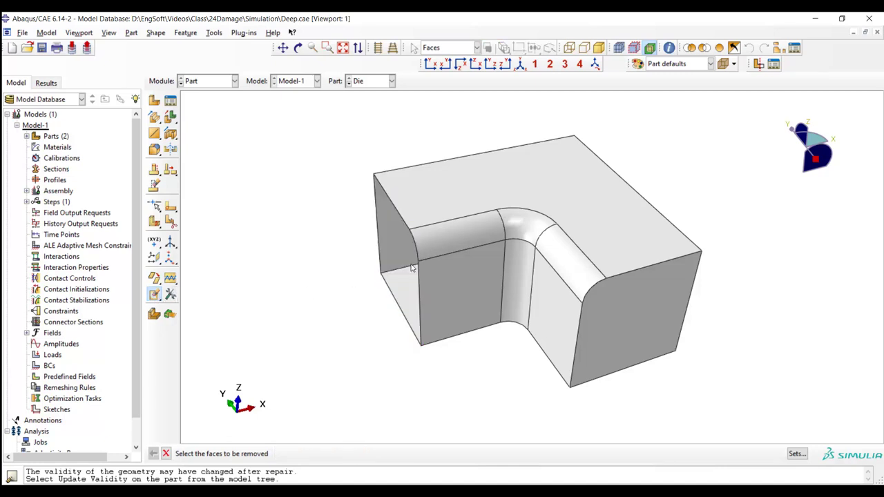
click(640, 317)
middle_click(640, 316)
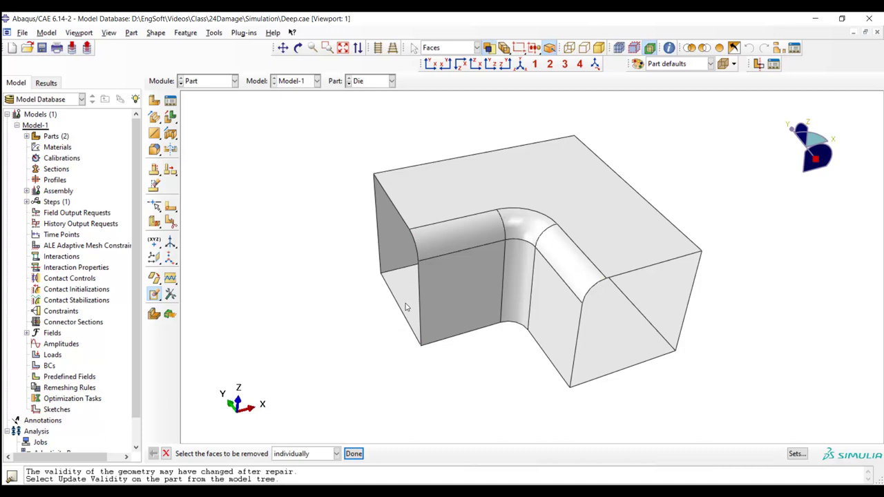
click(406, 303)
middle_click(406, 303)
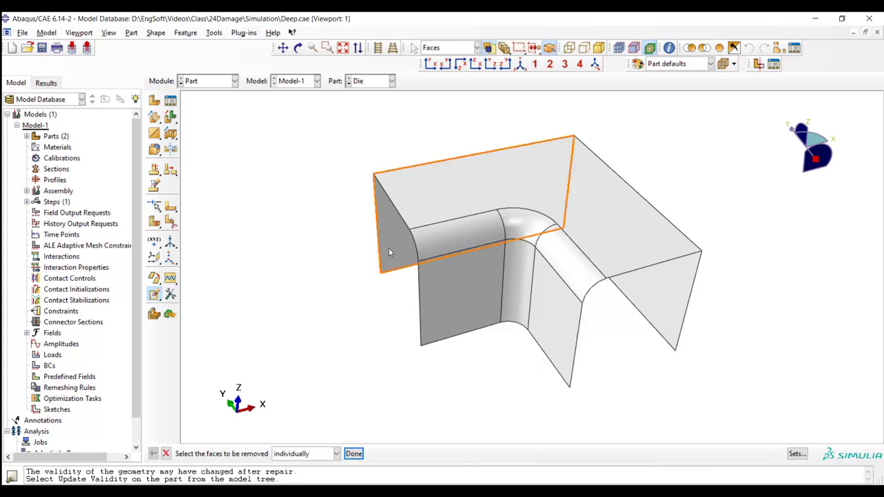
click(388, 247)
middle_click(388, 248)
click(643, 302)
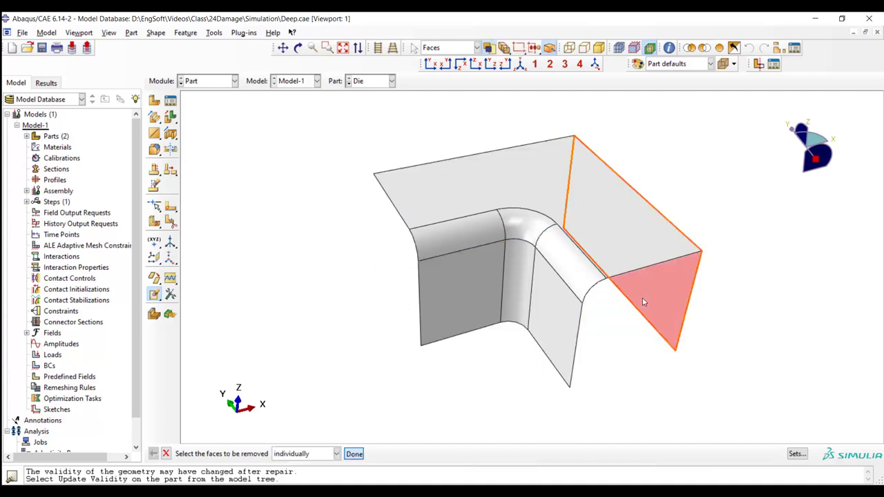
middle_click(642, 300)
click(297, 48)
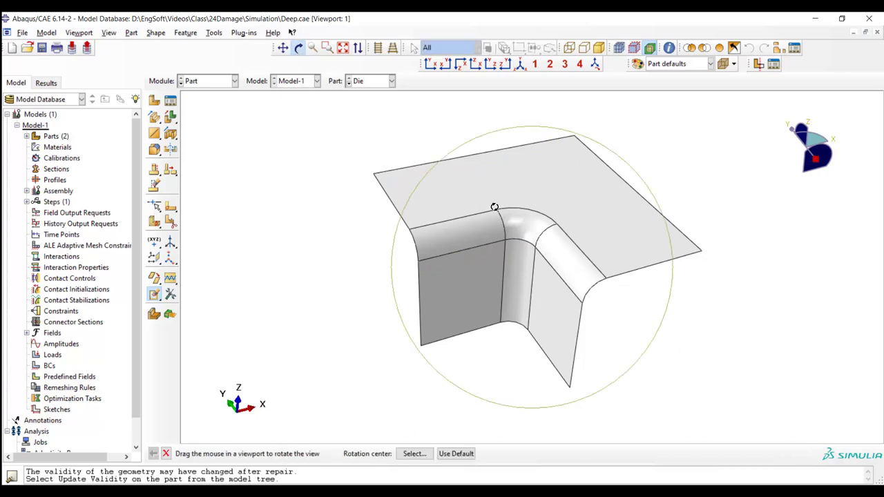
drag(572, 277, 252, 110)
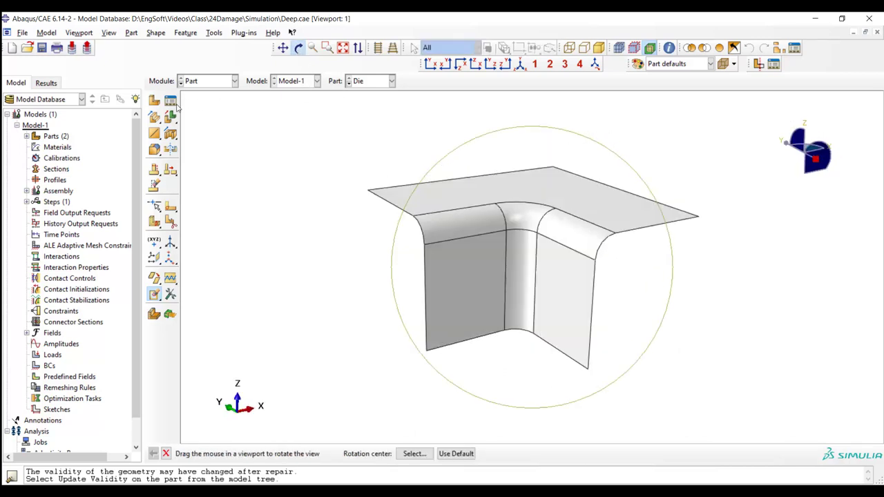
Change the Die part's type to 3D discrete rigid in the Part Manager
click(170, 100)
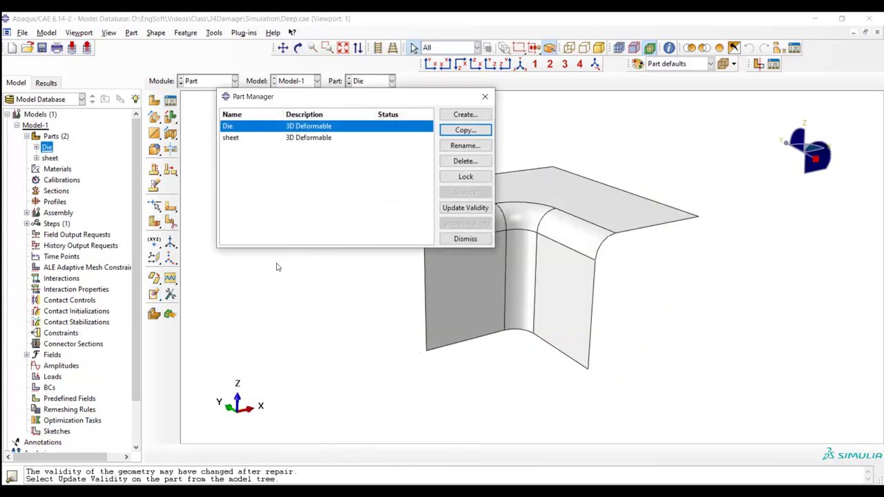
right_click(47, 147)
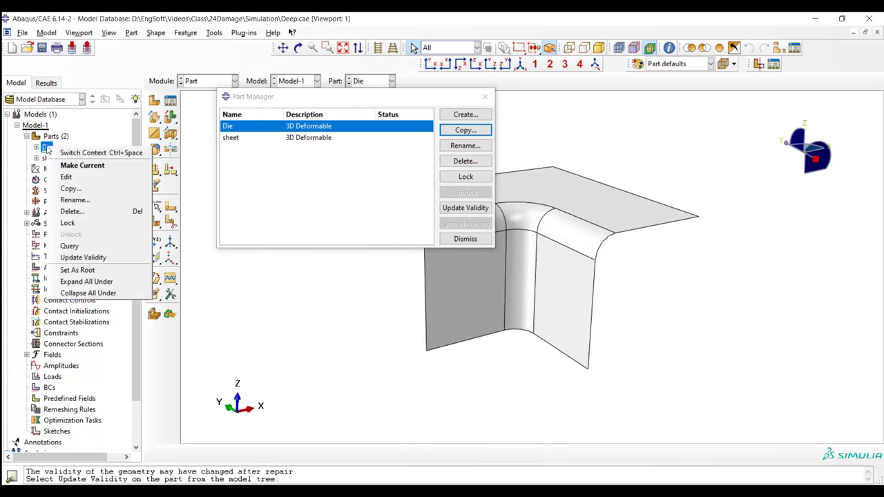
click(66, 176)
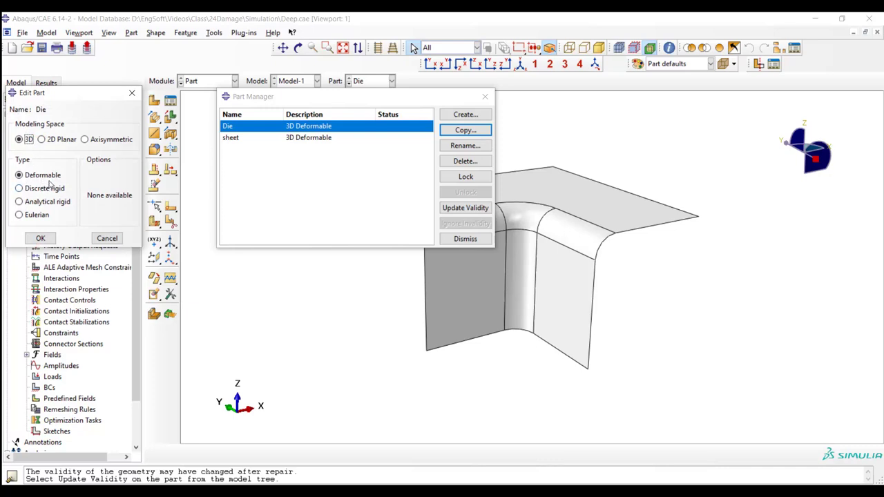
click(44, 189)
click(40, 237)
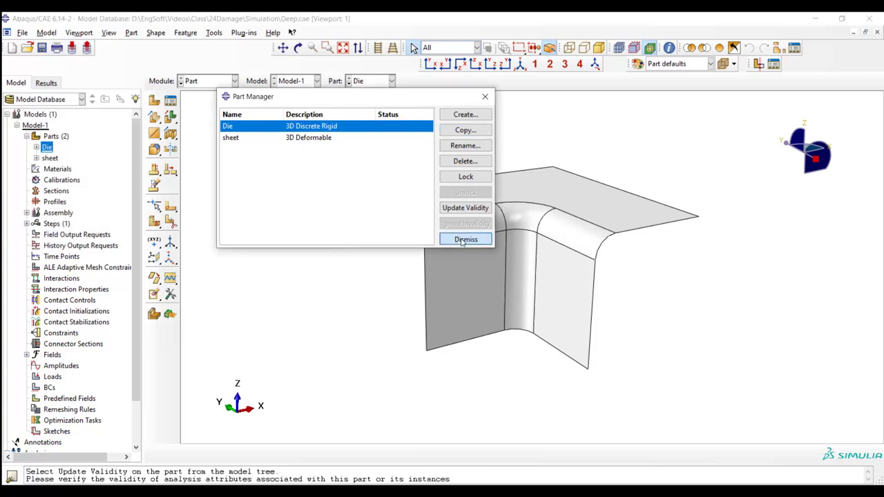
click(465, 239)
Start a new solid extrusion part named 'Punch'
click(155, 102)
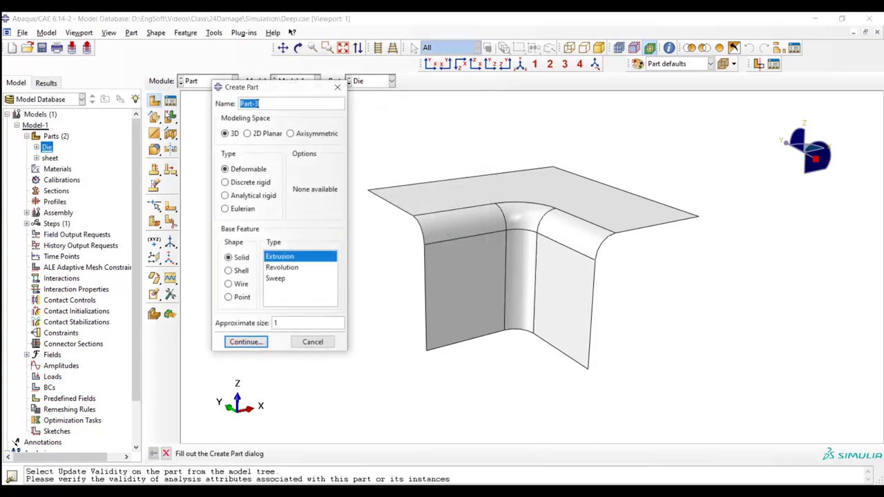
text(Punch)
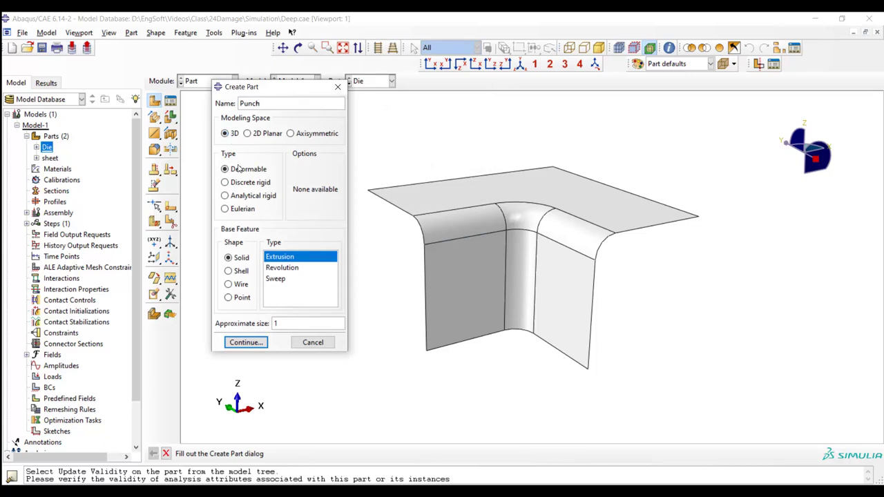
click(246, 342)
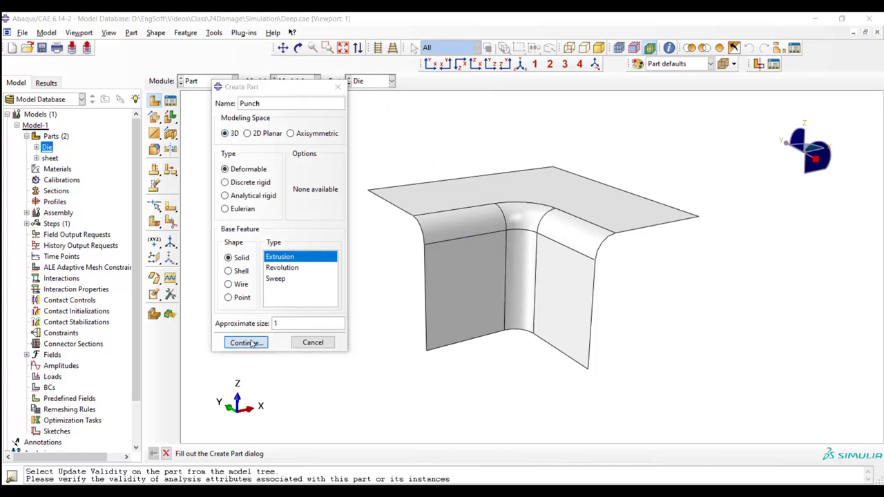
Sketch a 0.05 by 0.05 square from 0,0 and extrude it 0.1 deep
click(170, 117)
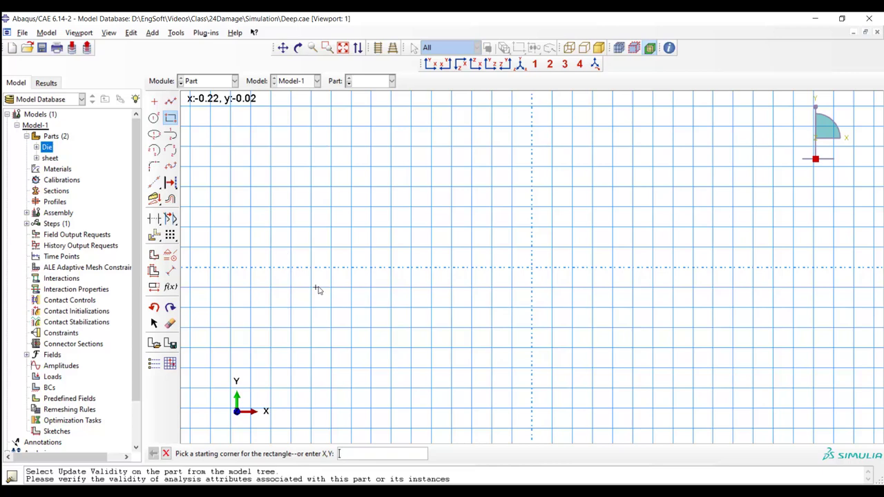
text(0,0)
key(Return)
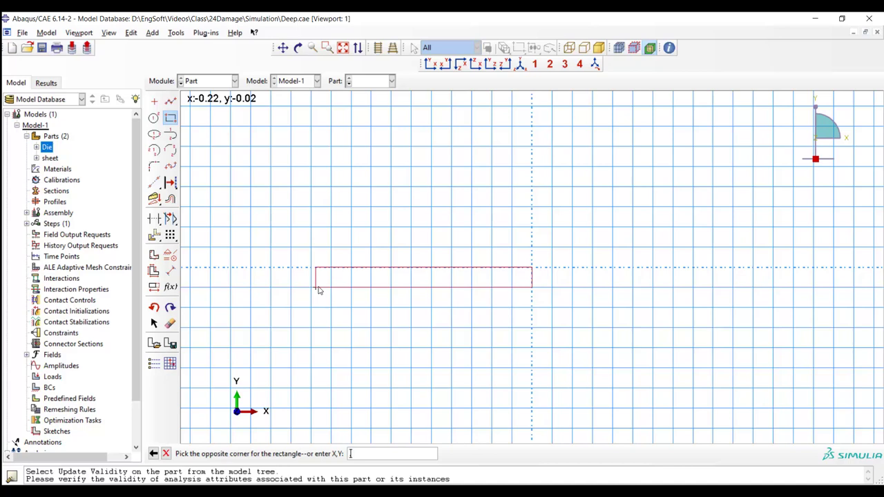
text(.05,.05)
key(Return)
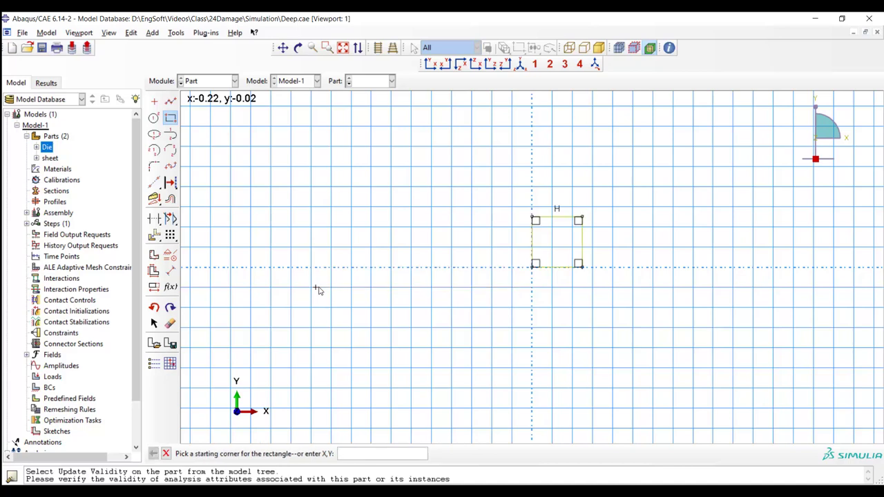
click(166, 454)
click(312, 454)
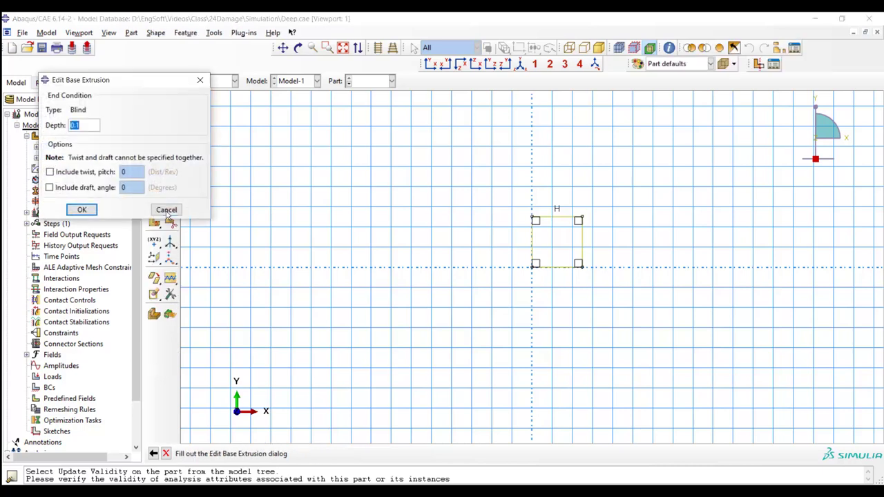
text(0.1)
key(Return)
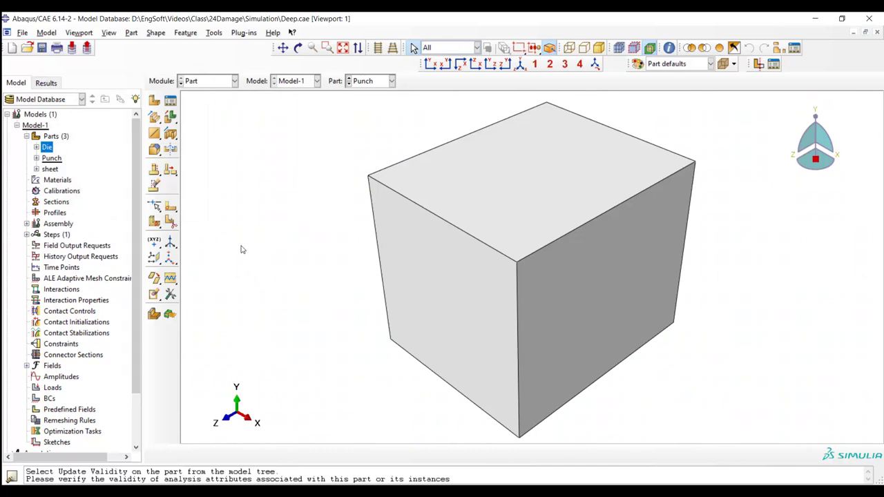
Fillet the Punch's two top edges and their vertical corner edge with radius 0.01
click(153, 148)
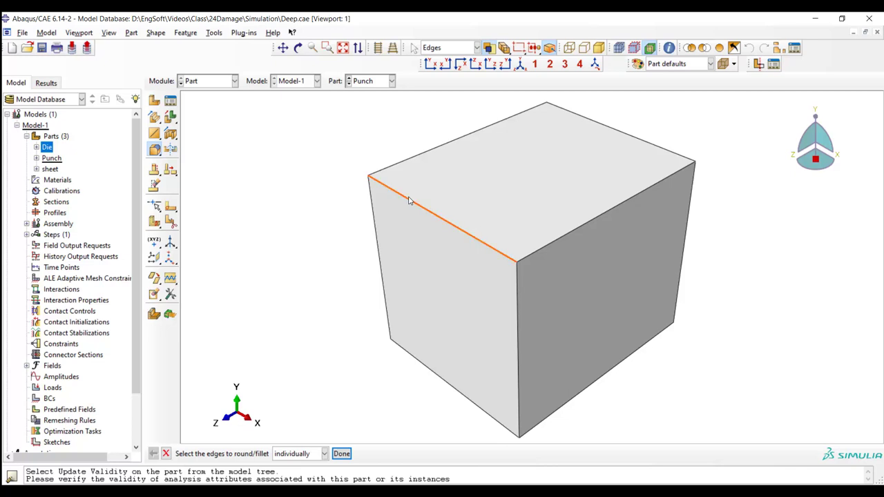
shift+click(556, 240)
shift+click(517, 294)
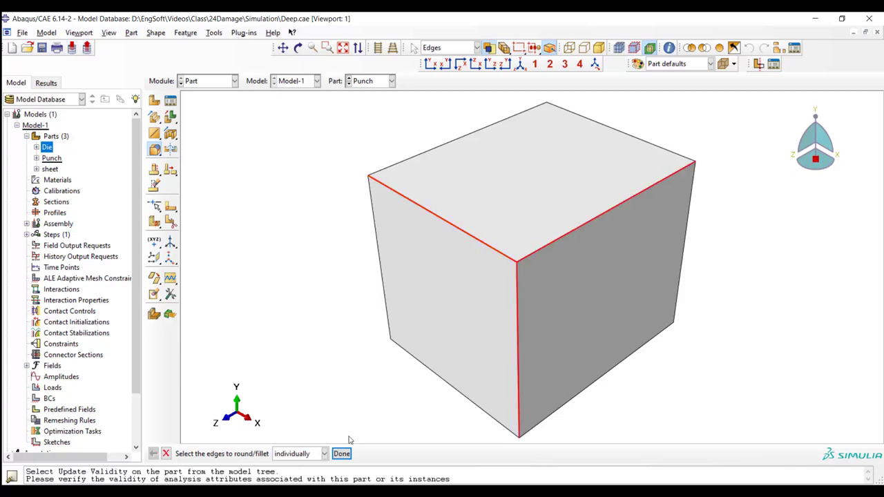
click(341, 454)
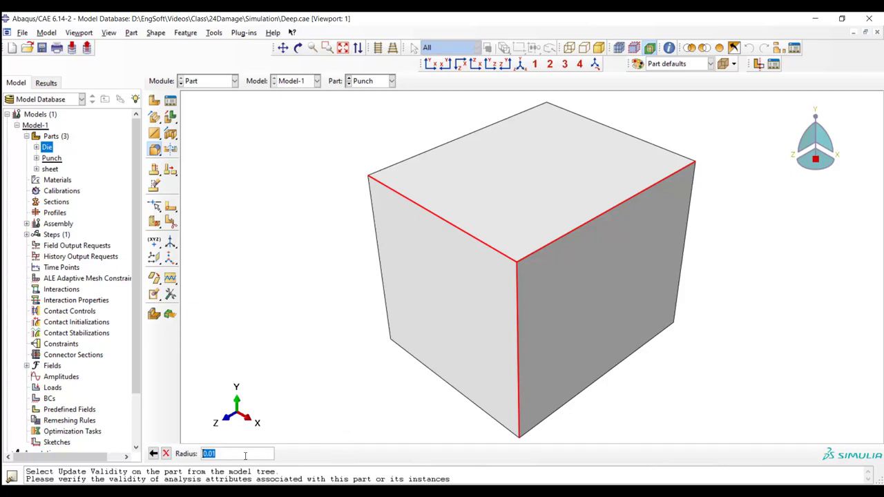
key(Return)
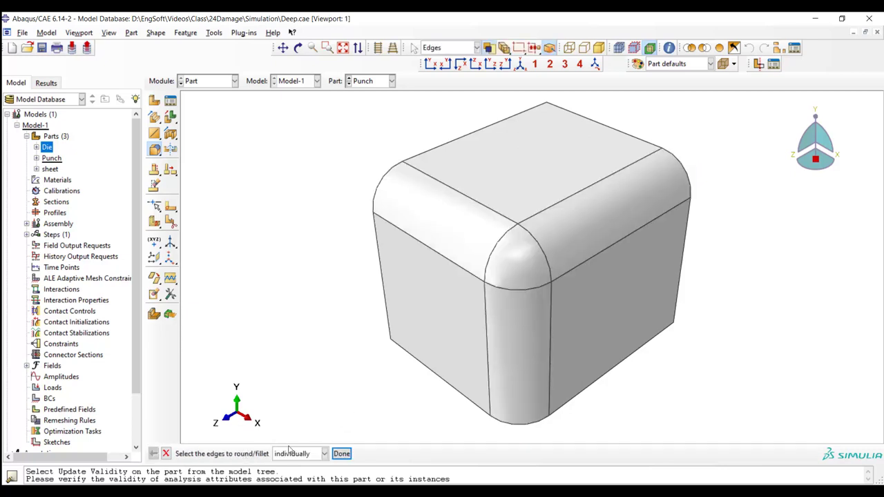
click(341, 453)
click(297, 47)
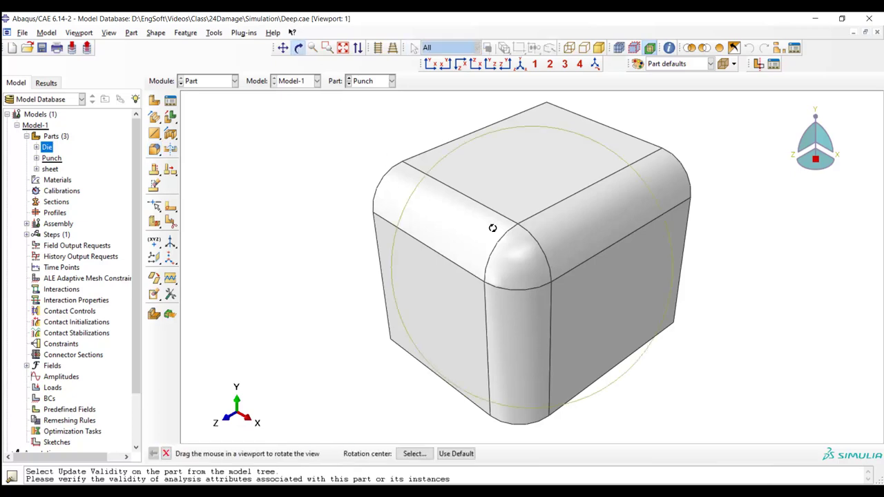
drag(493, 224, 476, 306)
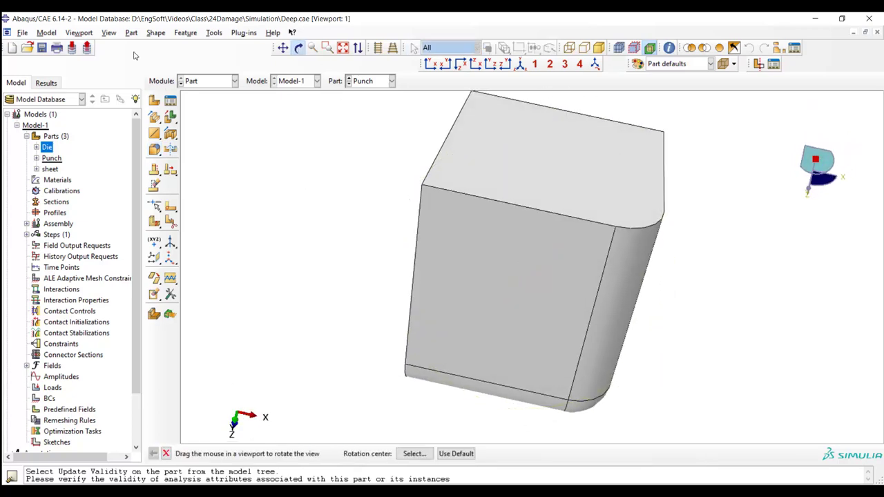
Convert the solid Punch into a shell with Shell From Solid
click(156, 32)
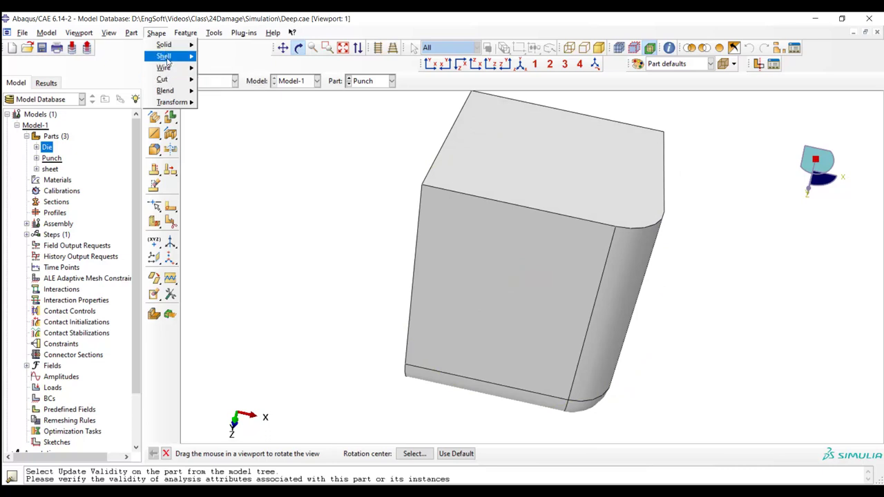
mouse_move(169, 58)
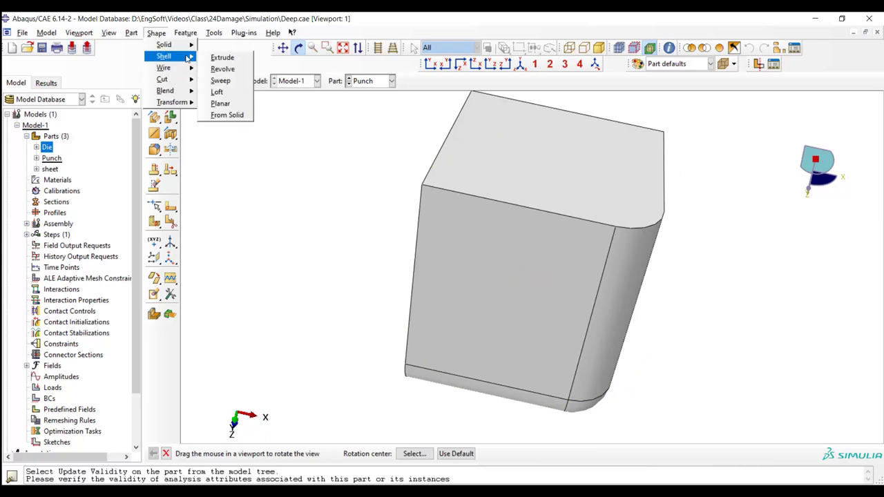
click(228, 114)
click(449, 243)
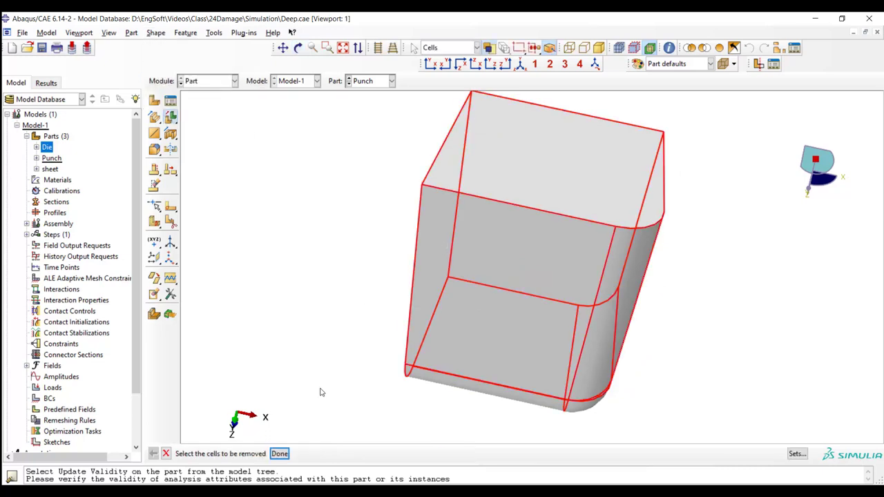
click(279, 454)
click(280, 454)
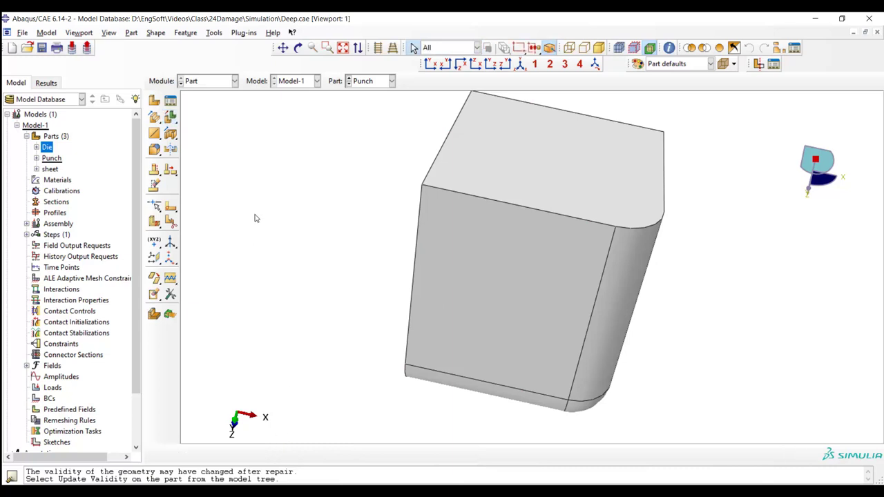
Remove the Punch shell's top, back and left side faces
click(155, 295)
click(573, 146)
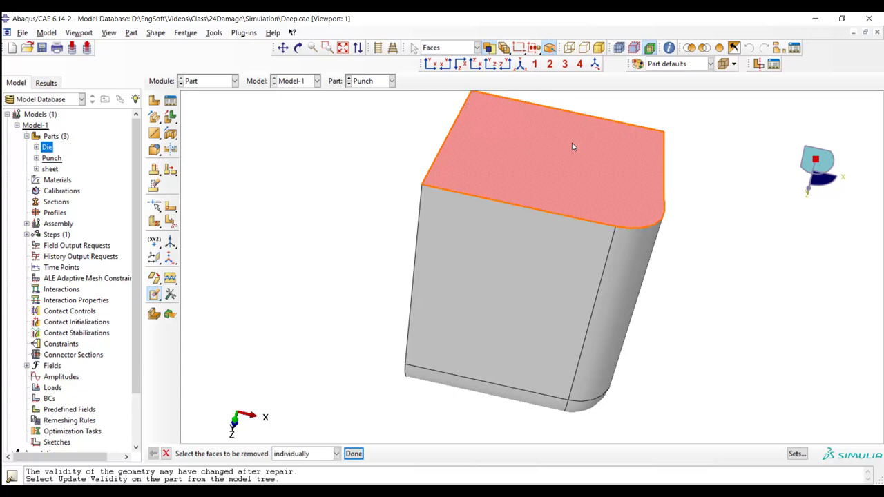
middle_click(571, 142)
click(560, 155)
middle_click(561, 154)
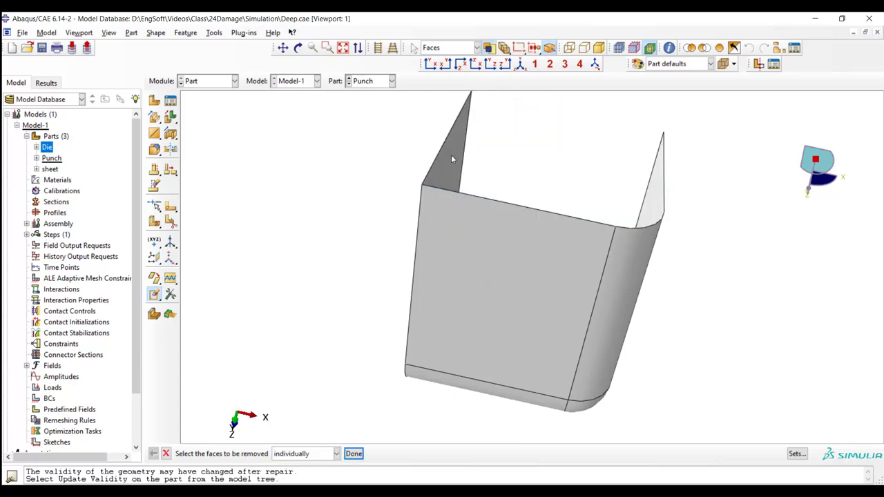
click(451, 157)
middle_click(451, 156)
click(297, 47)
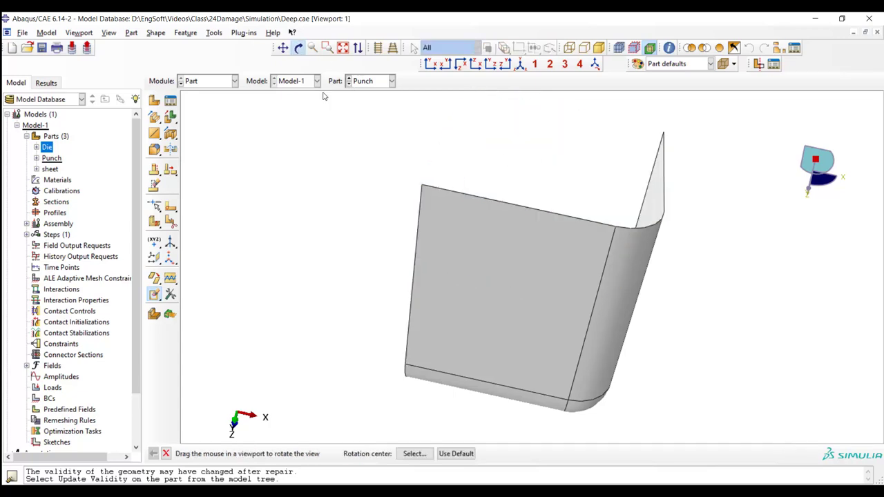
drag(546, 277, 491, 268)
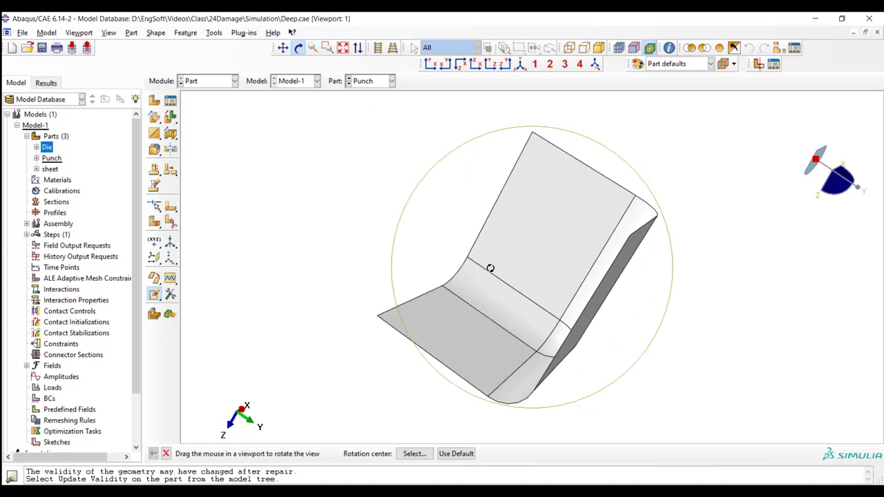
Change the Punch part's type to discrete rigid
right_click(51, 160)
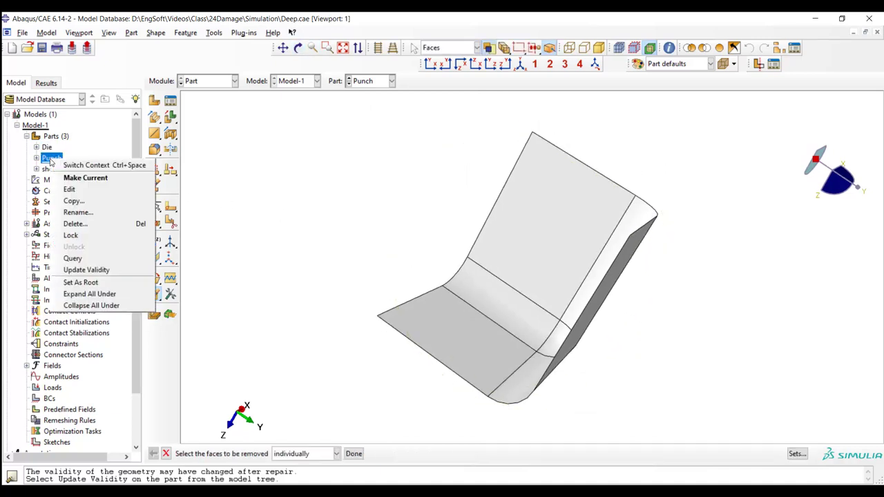
click(69, 189)
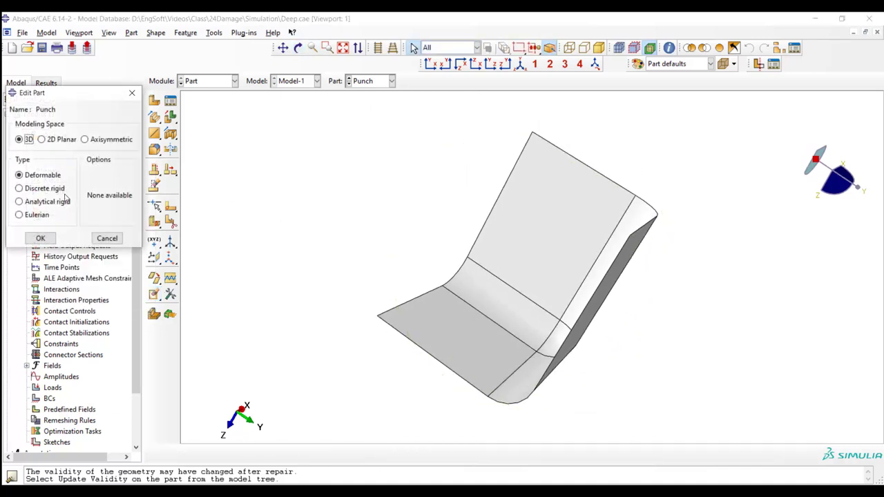
click(42, 190)
click(40, 238)
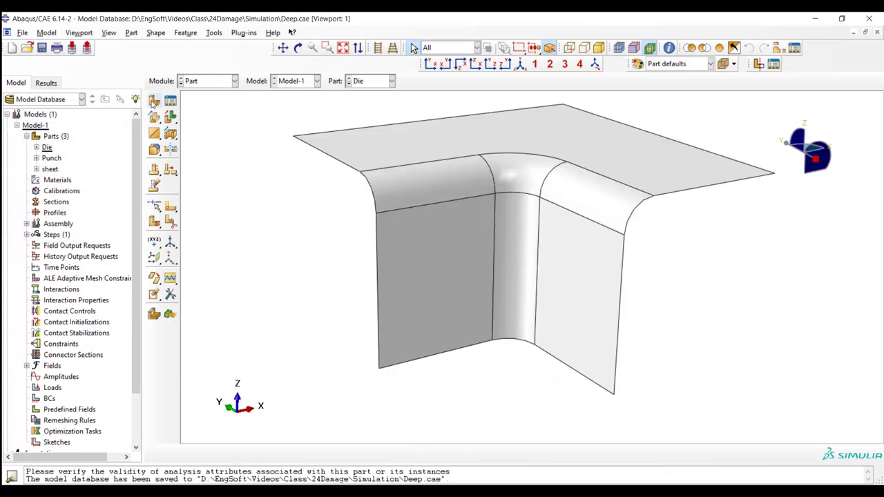
Create part Holder as a 3D discrete rigid planar shell and enter its sketcher
click(154, 102)
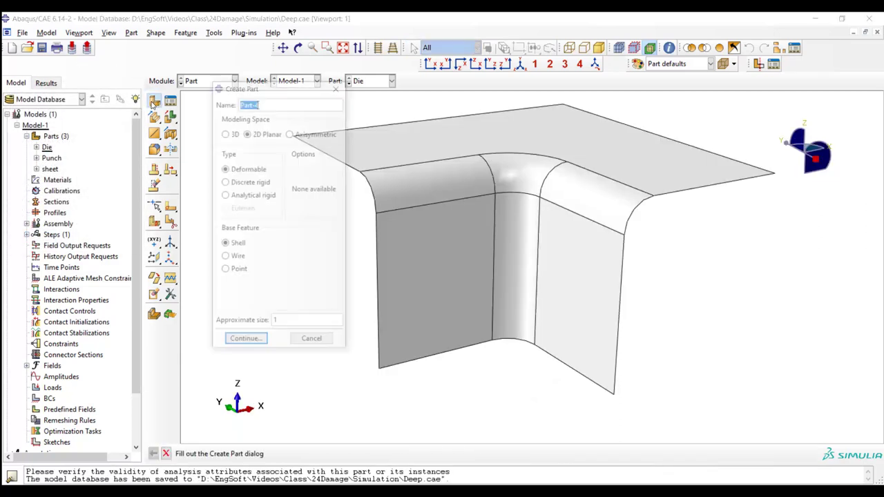
text(H)
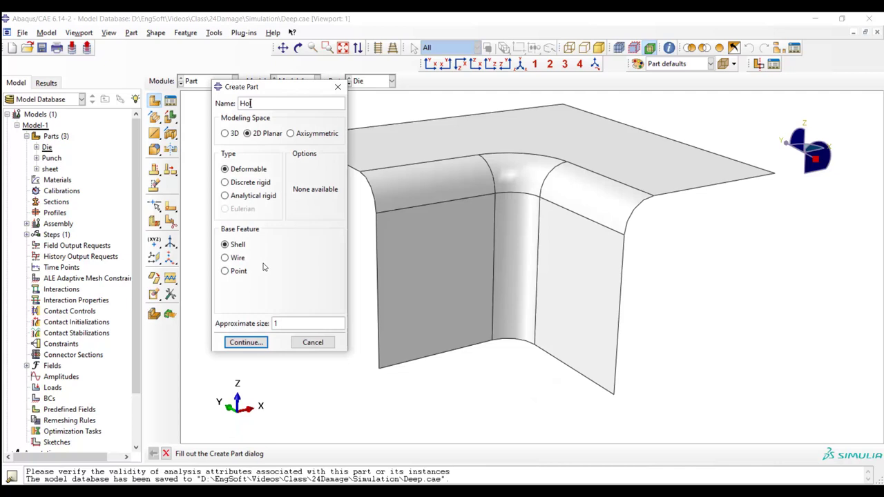
text(older)
click(245, 182)
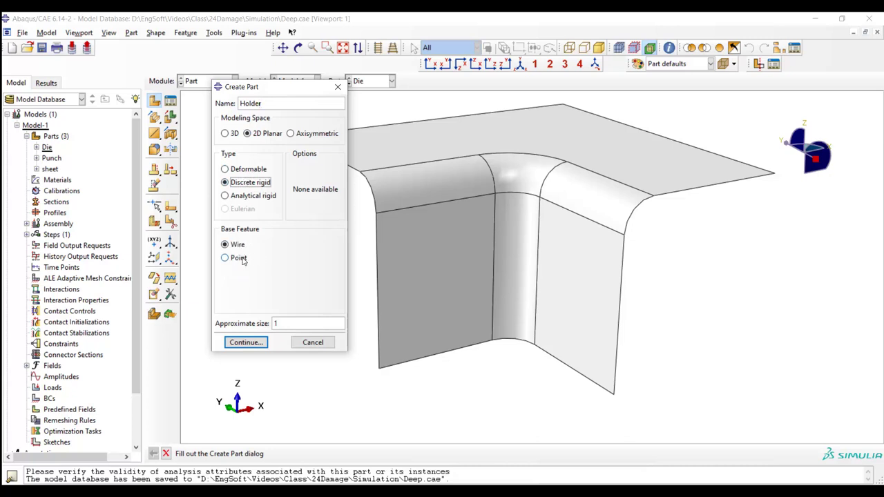
click(226, 134)
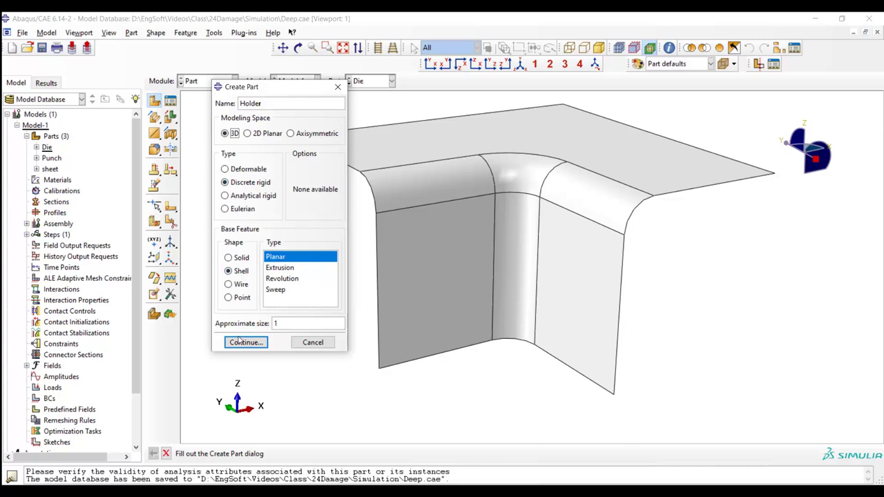
click(242, 341)
click(170, 118)
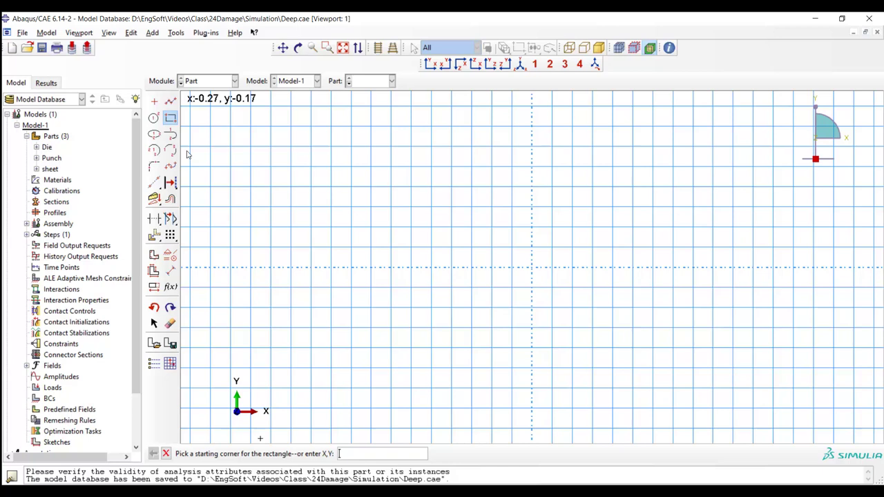
Draw a 0.11 by 0.11 square from the origin and finish the Holder part
click(320, 269)
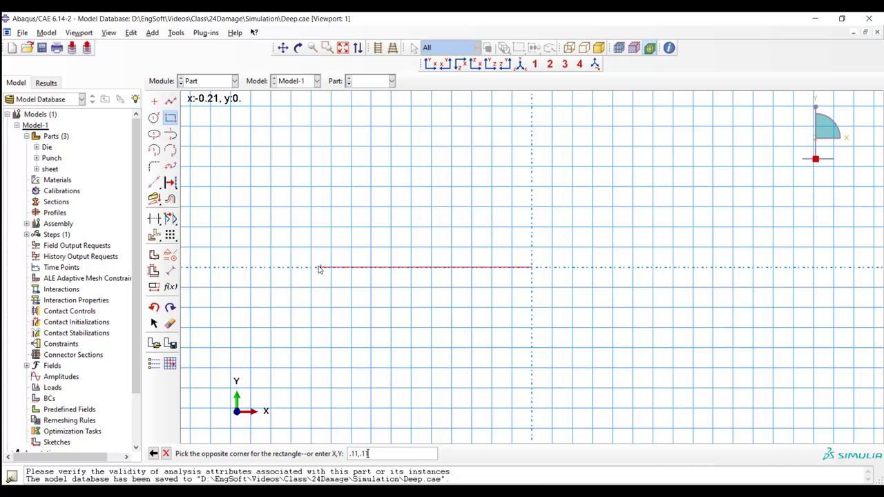
text(.11,.11)
key(Return)
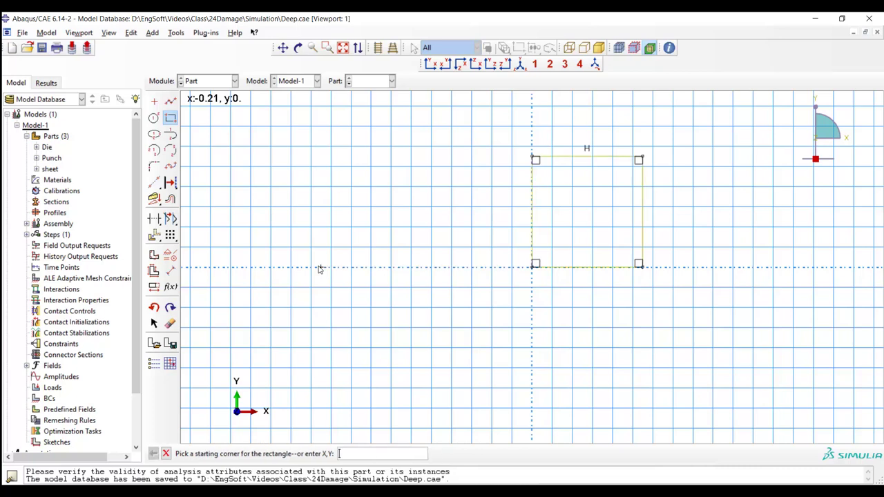
click(165, 453)
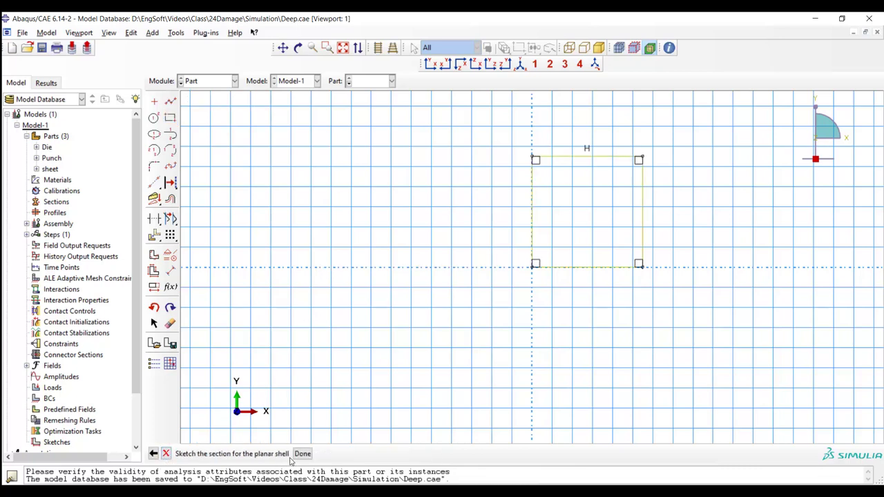
click(303, 454)
Add a reference point at the Holder's top-right corner vertex
click(213, 32)
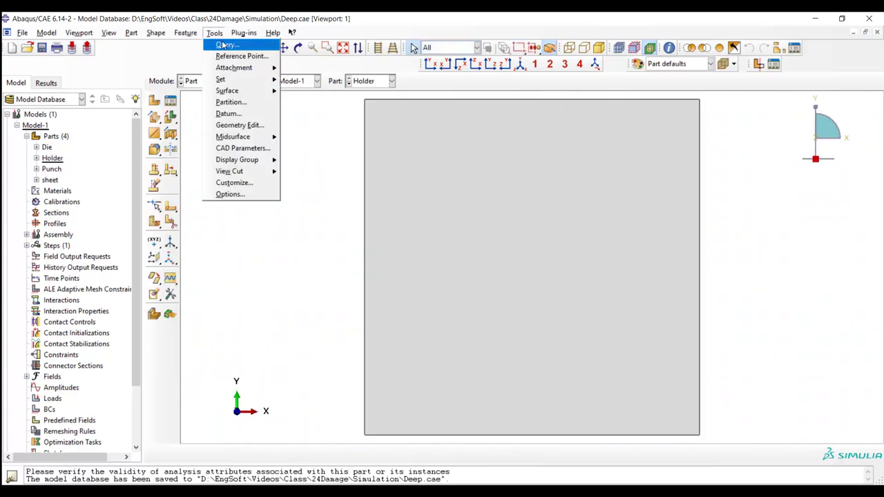
click(243, 55)
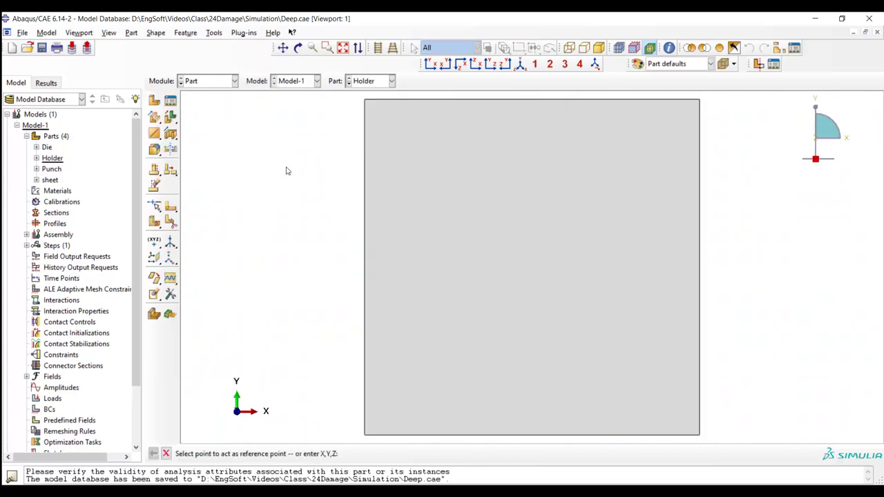
click(699, 101)
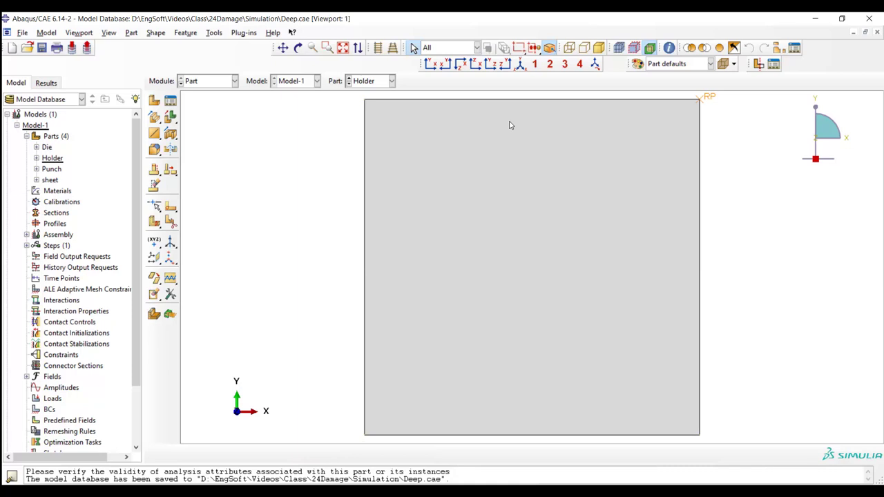
Add a reference point at a corner vertex of the Die part
click(360, 80)
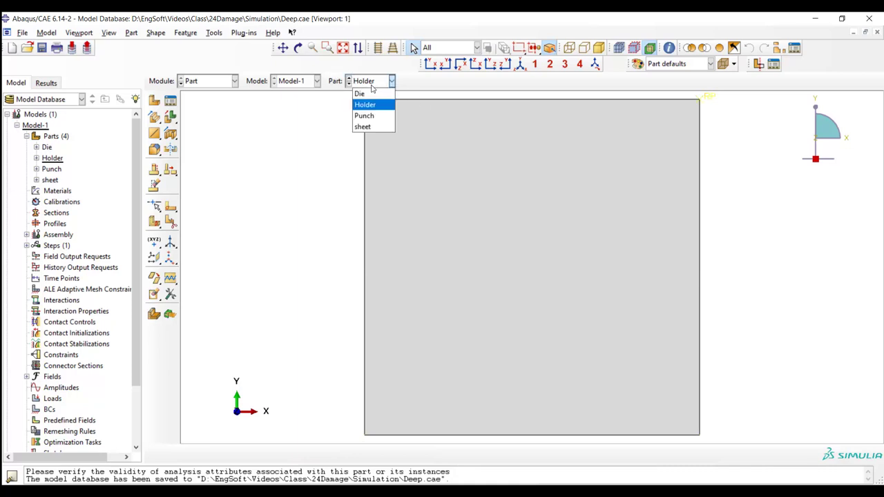
click(365, 92)
click(215, 33)
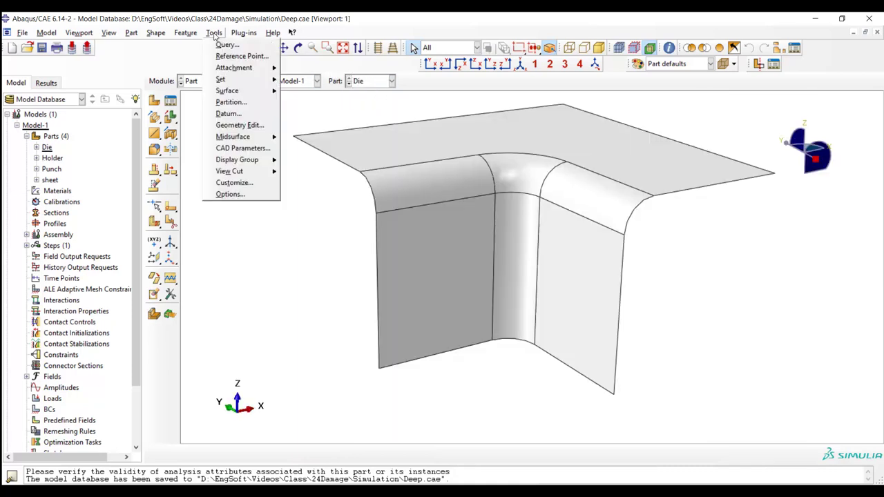
click(224, 53)
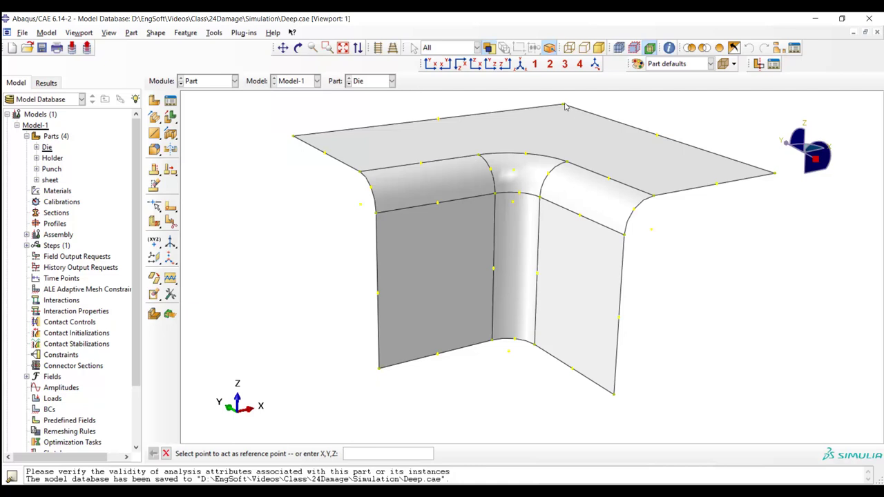
click(565, 106)
Add a reference point at a corner vertex of the Punch part
click(391, 81)
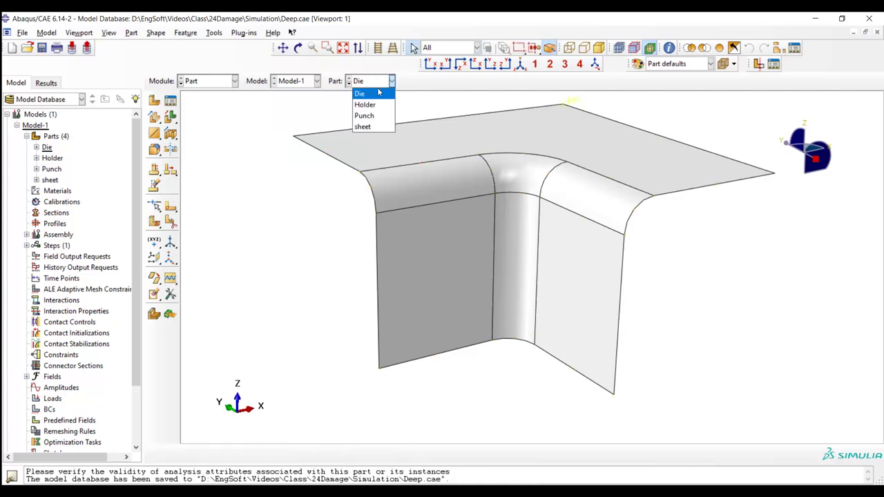
click(373, 116)
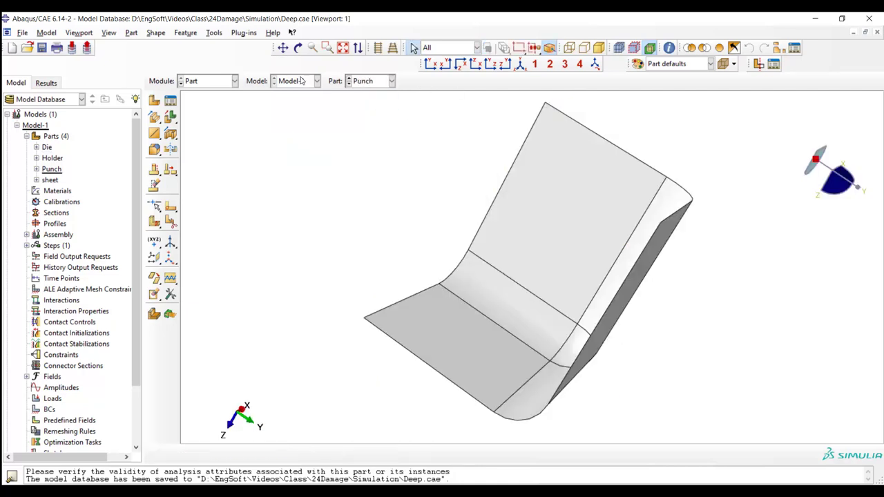
click(214, 33)
click(241, 56)
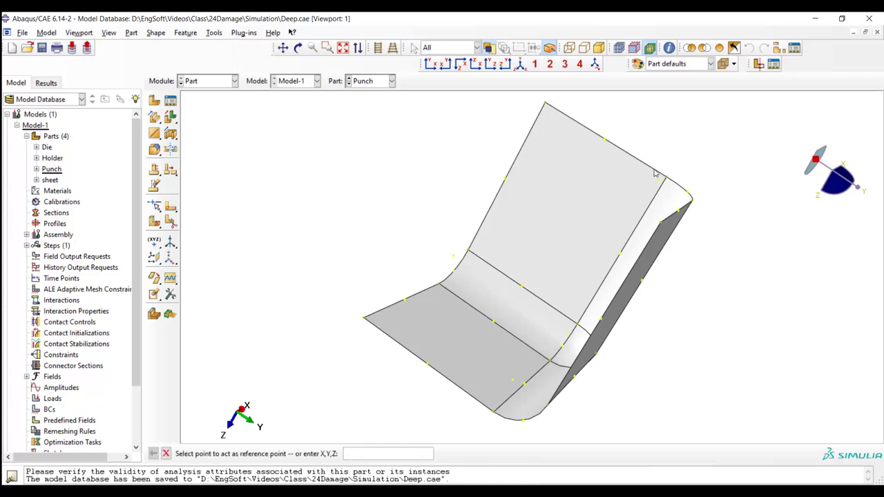
click(359, 320)
click(211, 81)
click(210, 106)
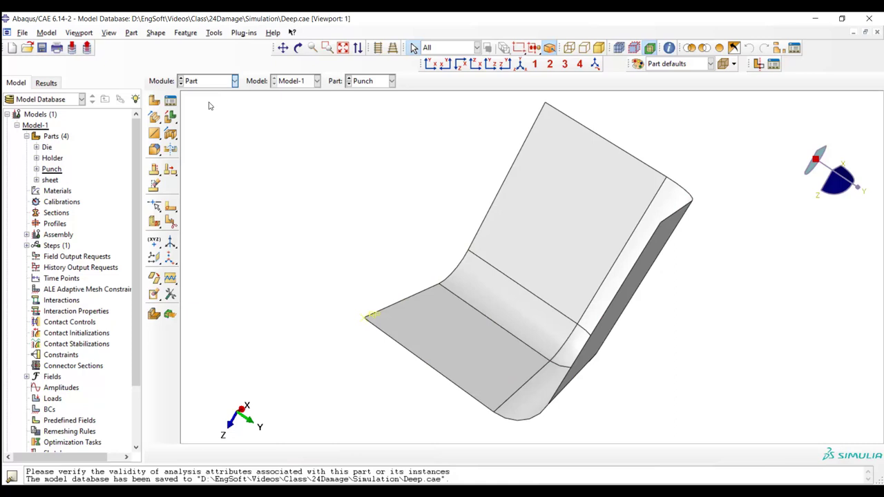
Create material Steel with a mass density of 7800
scroll(350, 242, down, 3)
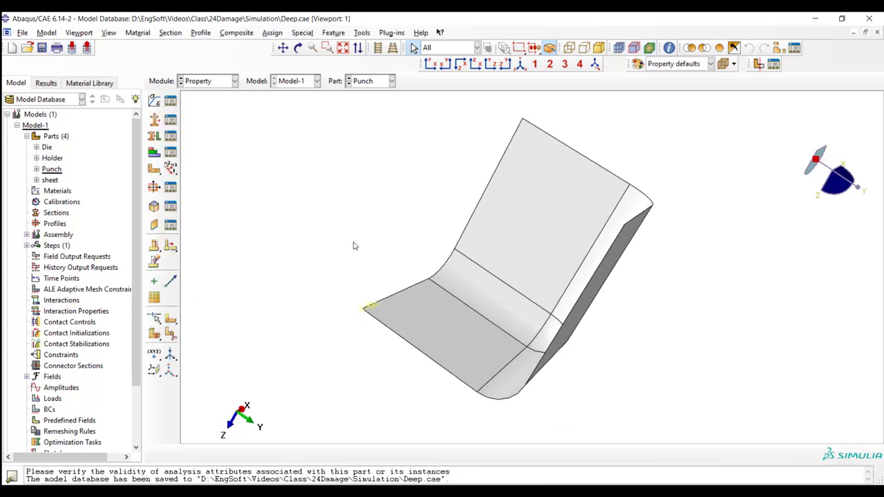
click(171, 104)
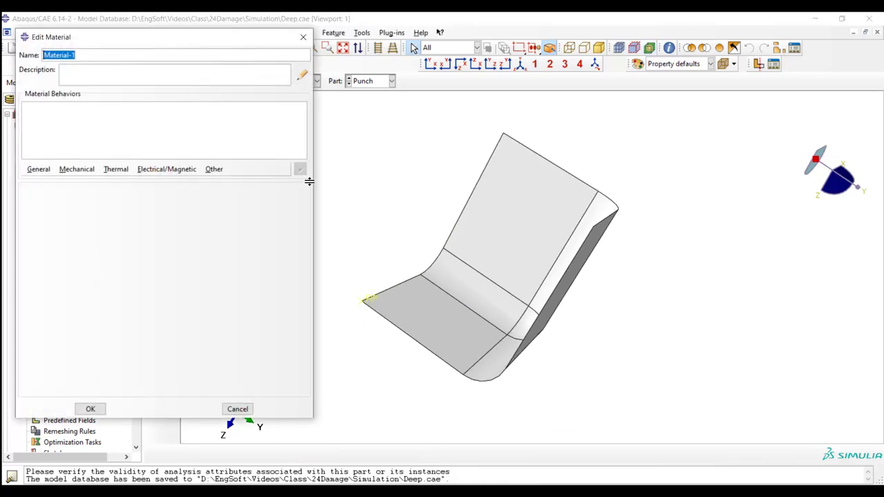
text(Steel)
click(38, 170)
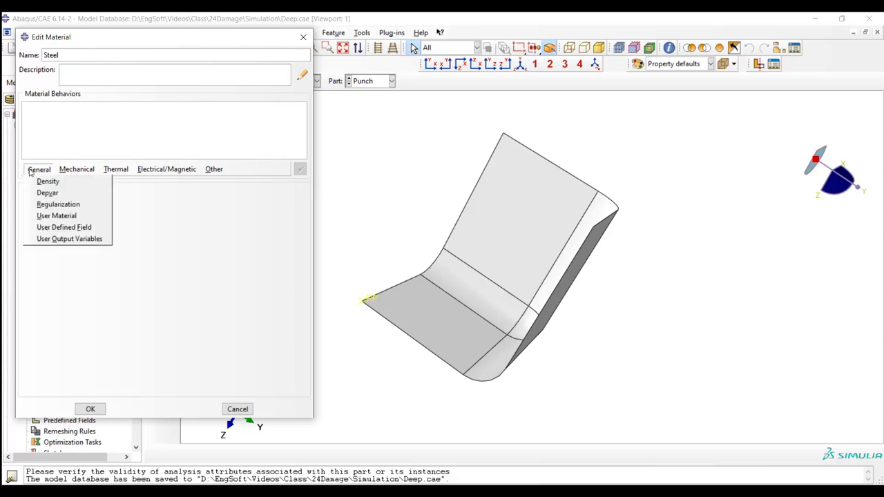
click(59, 181)
click(62, 286)
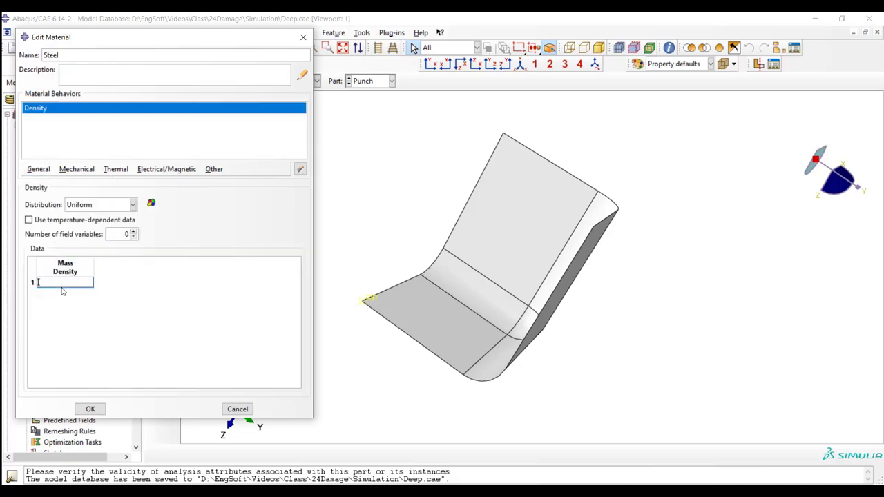
text(7800)
Give Steel elastic behaviour with Young's modulus 2.1e11 and Poisson's ratio 0.3
click(77, 169)
mouse_move(83, 183)
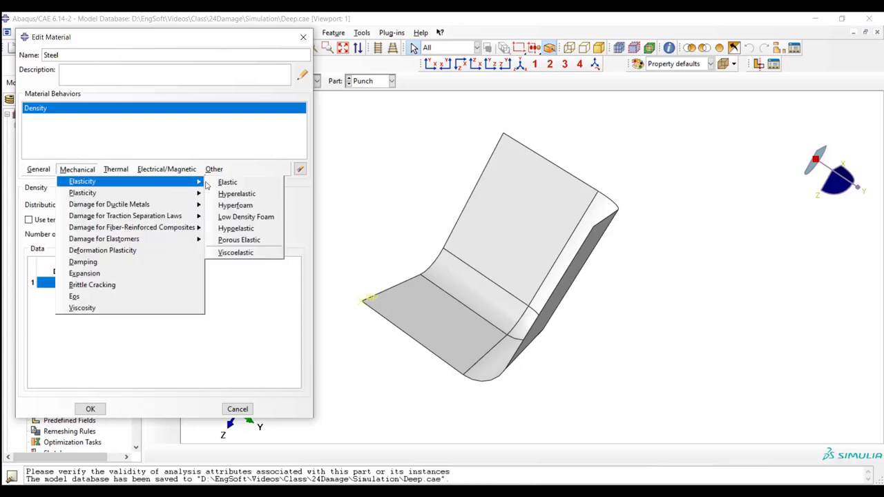
click(218, 181)
click(61, 325)
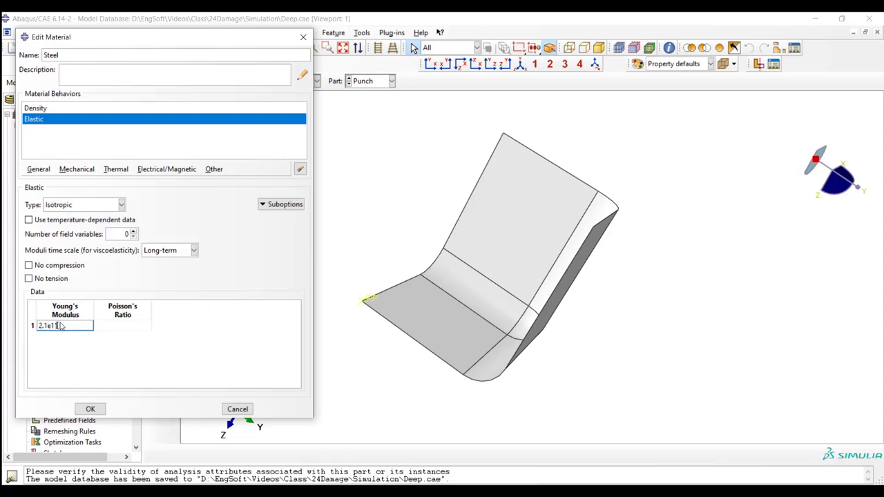
click(114, 331)
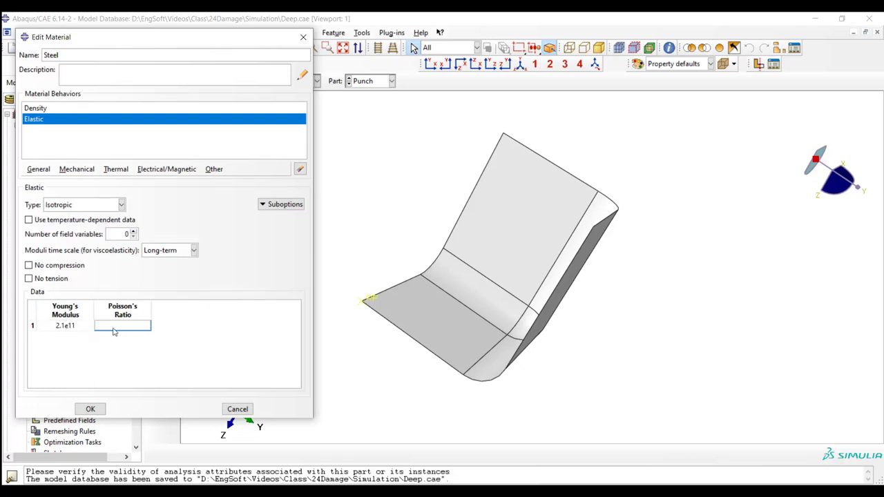
text(0.3)
Add a plastic behaviour and copy the stress-strain data H3:I46 from Material.xlsx
click(76, 169)
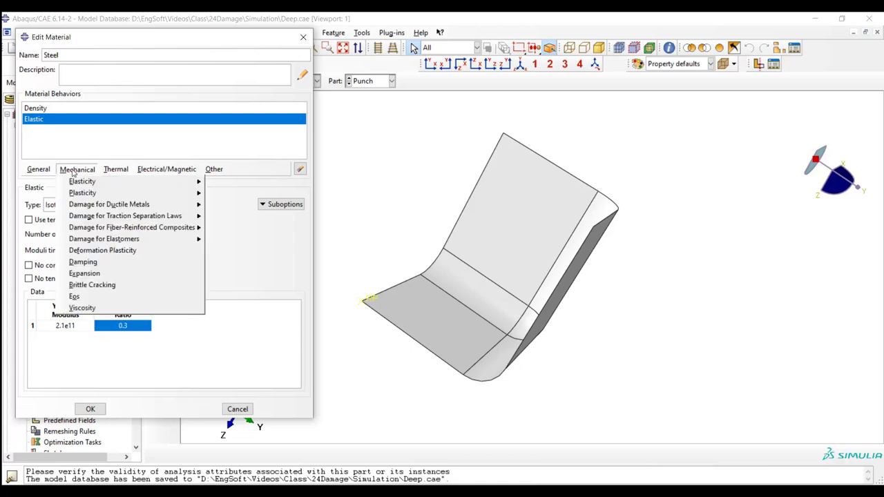
mouse_move(102, 194)
click(217, 196)
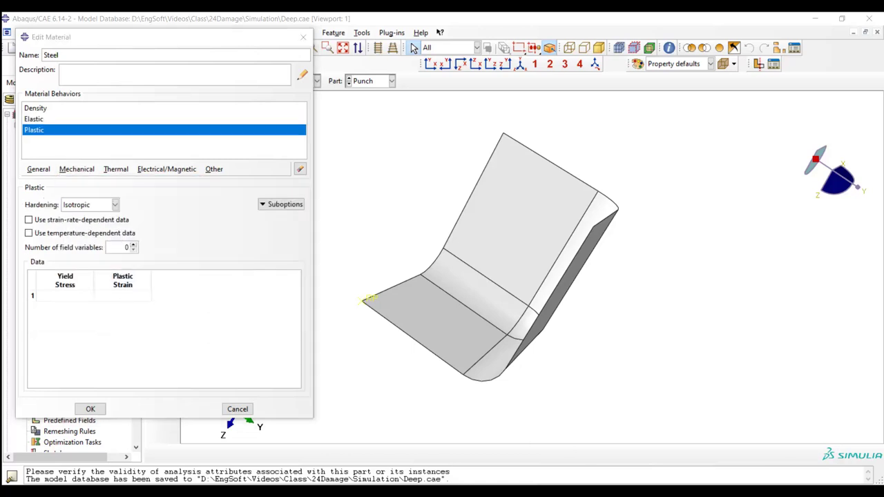
key(alt+Tab)
drag(285, 161, 321, 445)
key(ctrl+c)
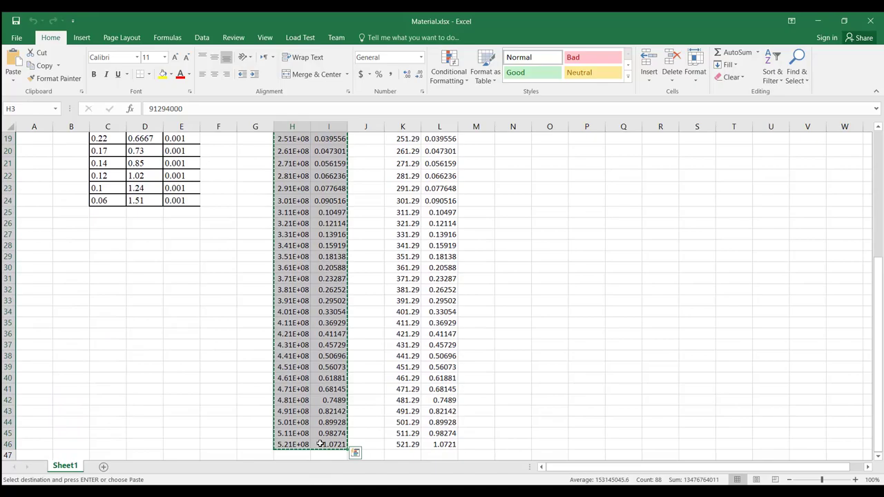
key(alt+Tab)
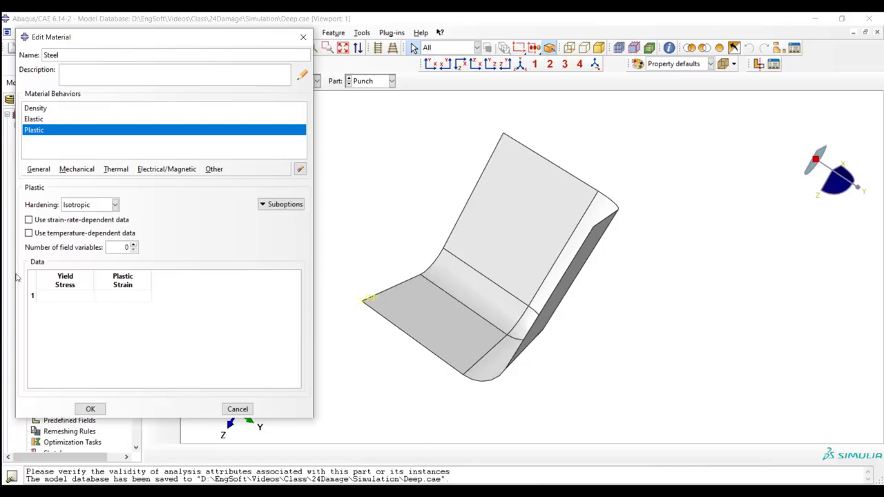
Paste the yield stress–plastic strain pairs into the plastic table, then add Ductile Damage
click(69, 299)
key(ctrl+v)
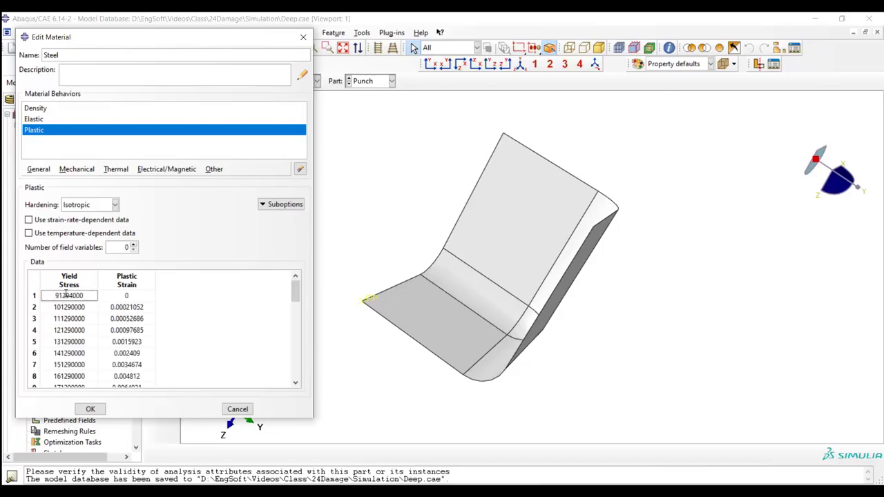
click(71, 173)
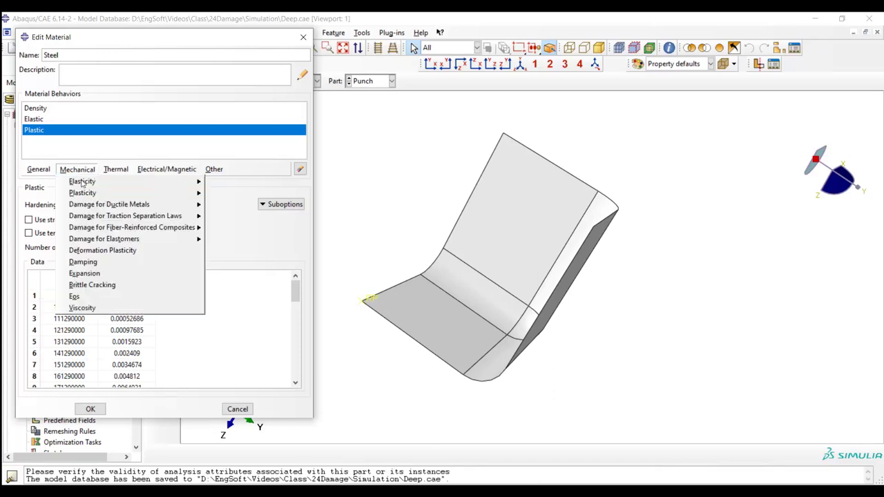
mouse_move(131, 209)
click(254, 204)
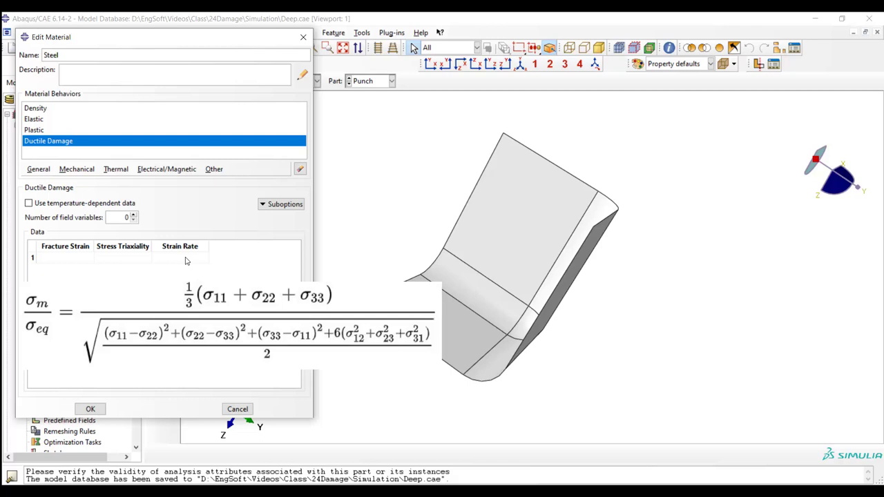
click(119, 259)
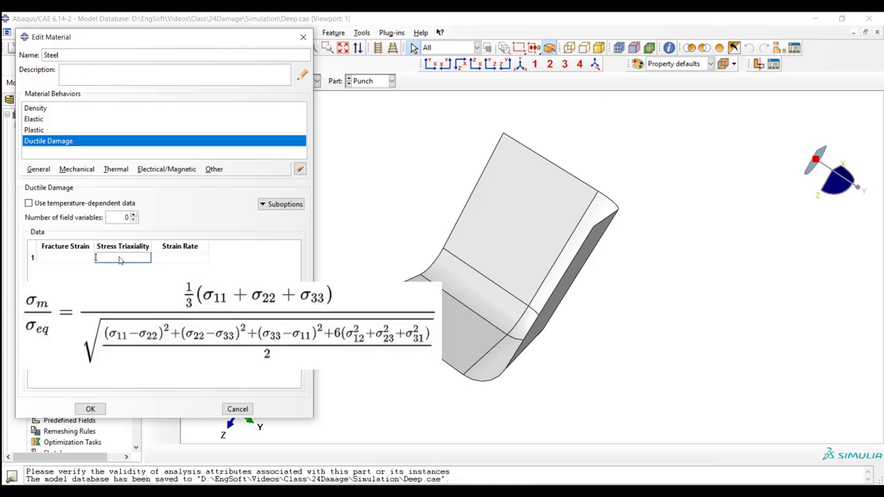
Copy the Damage table values C3:E24 from Material.xlsx and return to Abaqus
key(alt+Tab)
scroll(490, 389, up, 6)
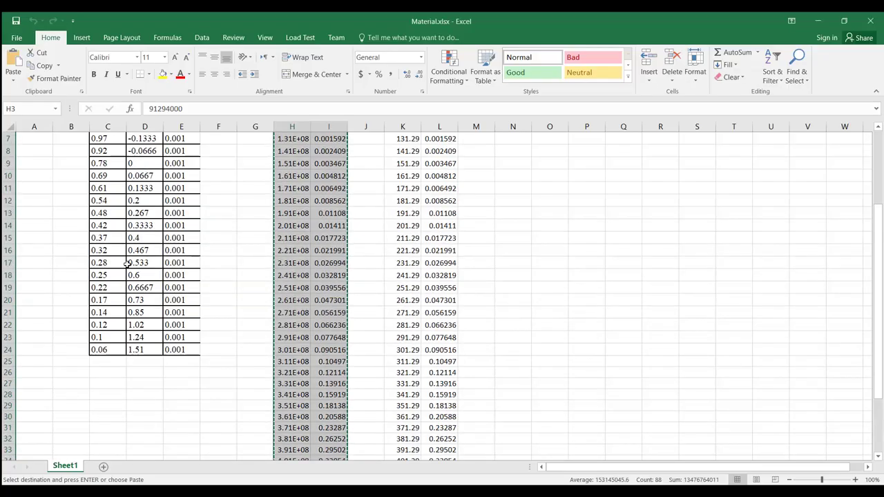
drag(96, 161, 196, 422)
key(ctrl+v)
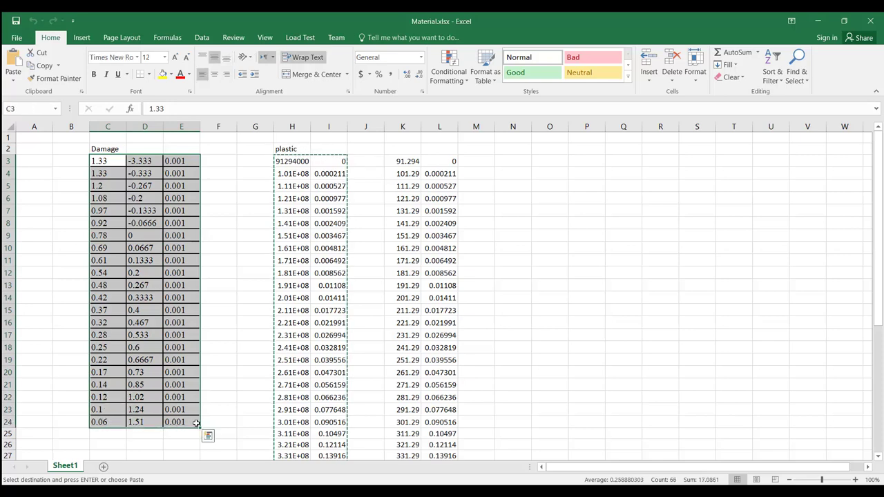
key(Escape)
key(ctrl+c)
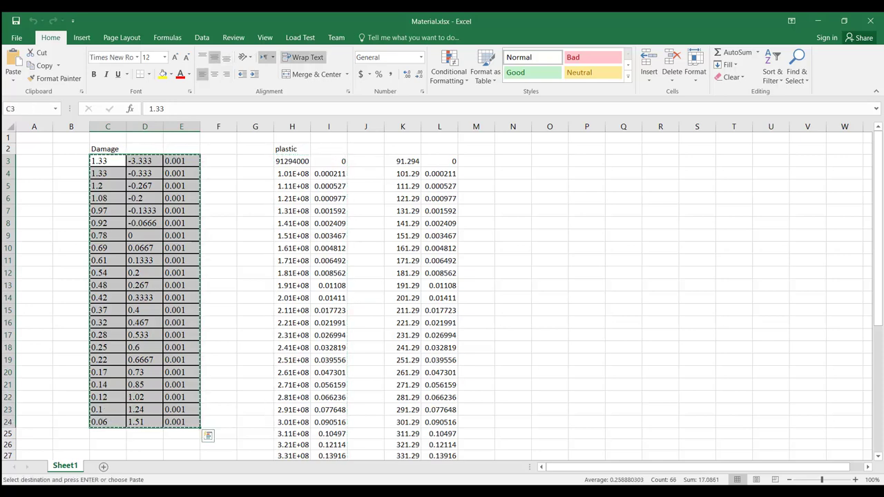
key(alt+Tab)
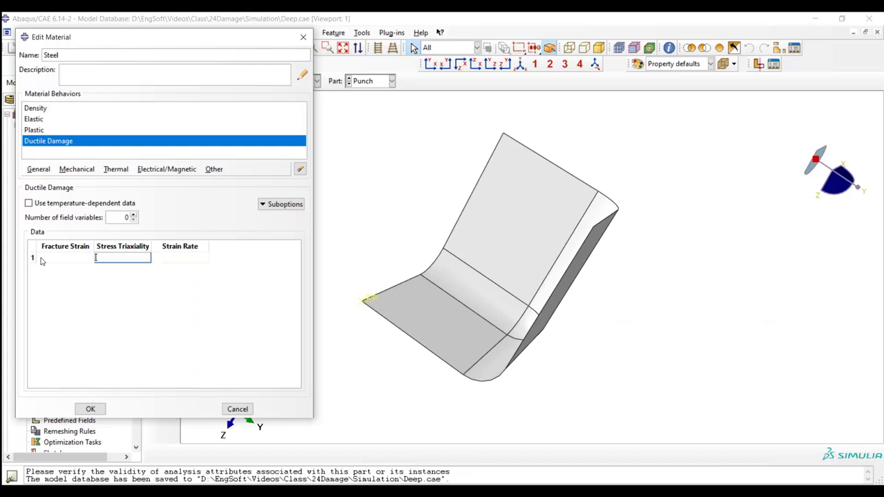
Paste the fracture strain, triaxiality and strain-rate data, and add a Damage Evolution suboption
click(52, 259)
key(ctrl+v)
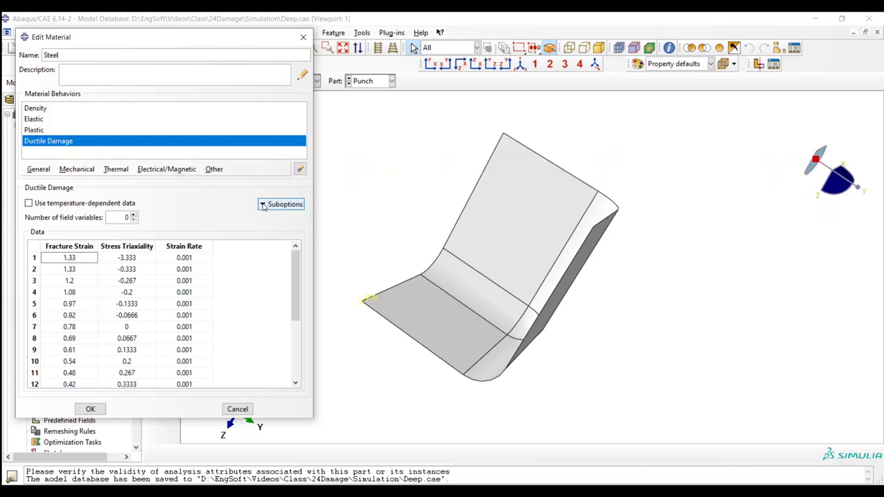
click(263, 205)
click(287, 218)
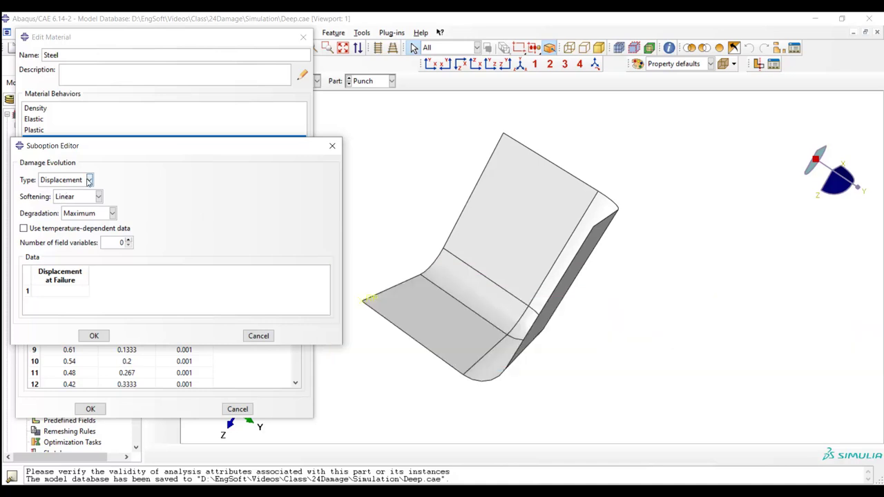
Make damage evolution energy-based with linear softening and fracture energy 500
click(90, 180)
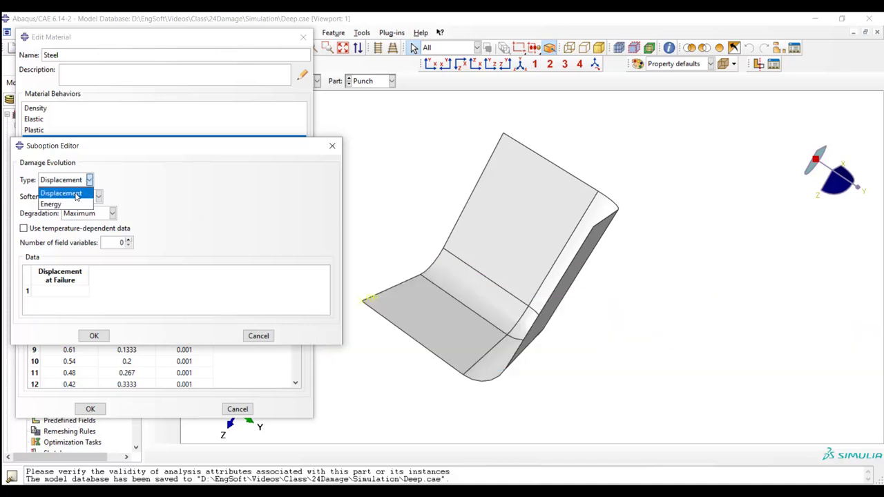
click(73, 203)
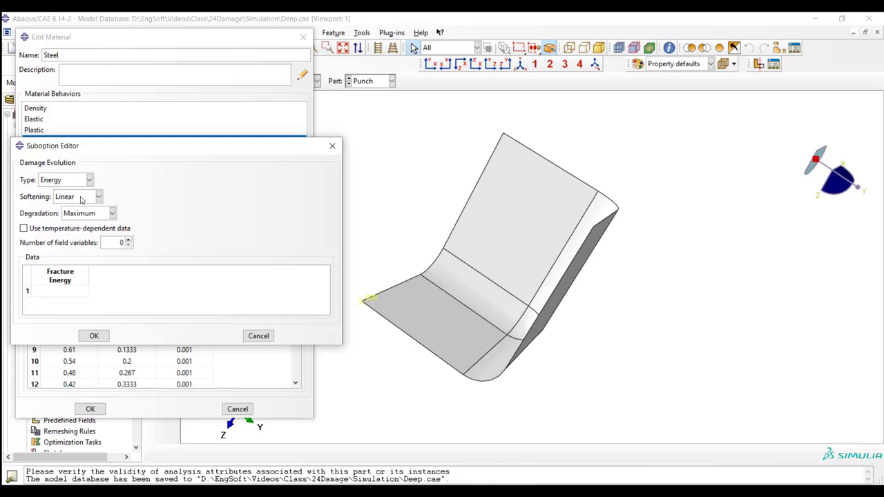
click(80, 199)
click(77, 207)
click(43, 292)
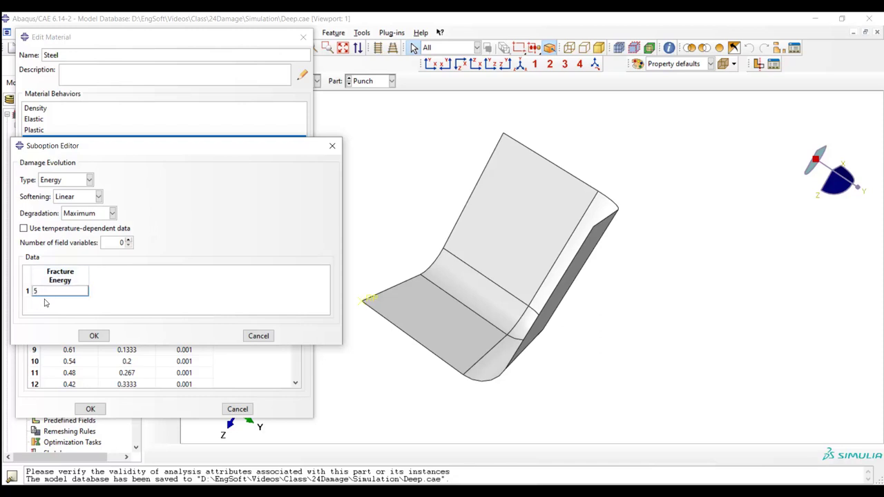
click(96, 335)
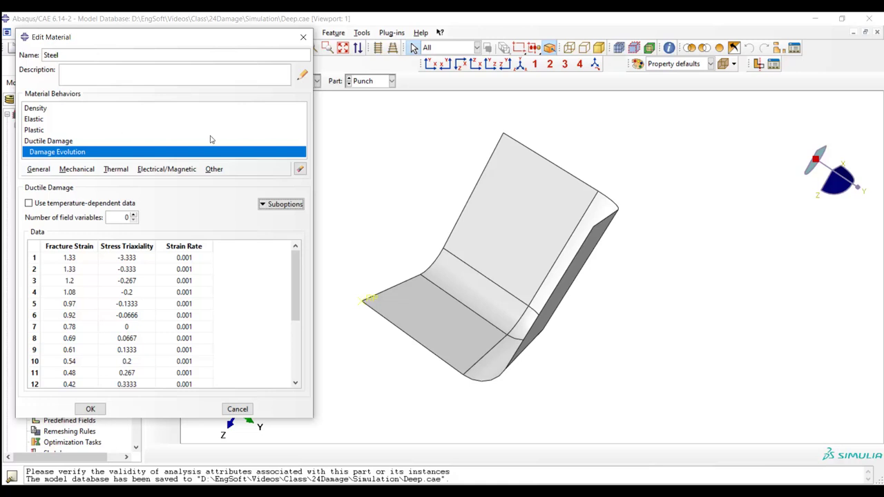
Save the Steel material and create Section-1 as a homogeneous Steel shell section
click(94, 410)
click(154, 121)
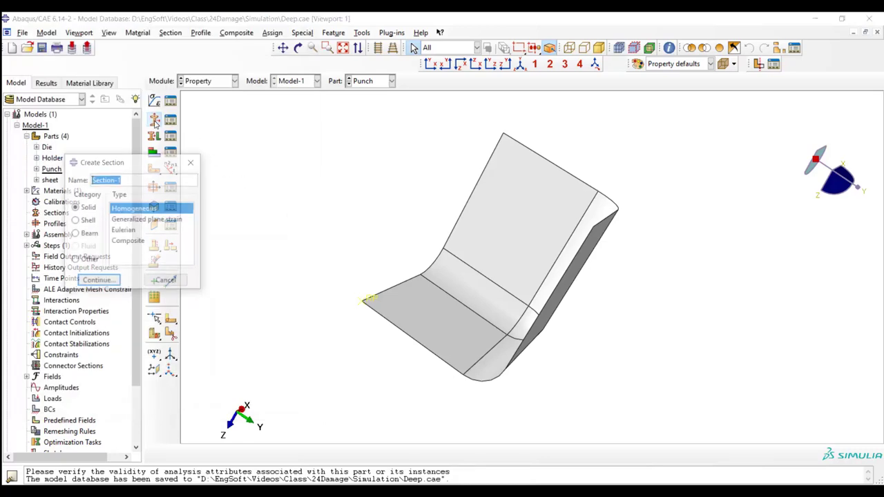
click(88, 221)
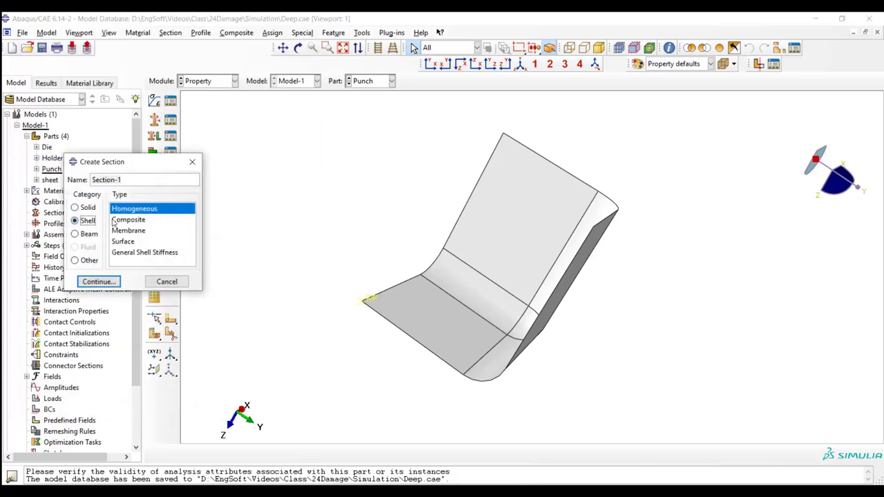
click(109, 281)
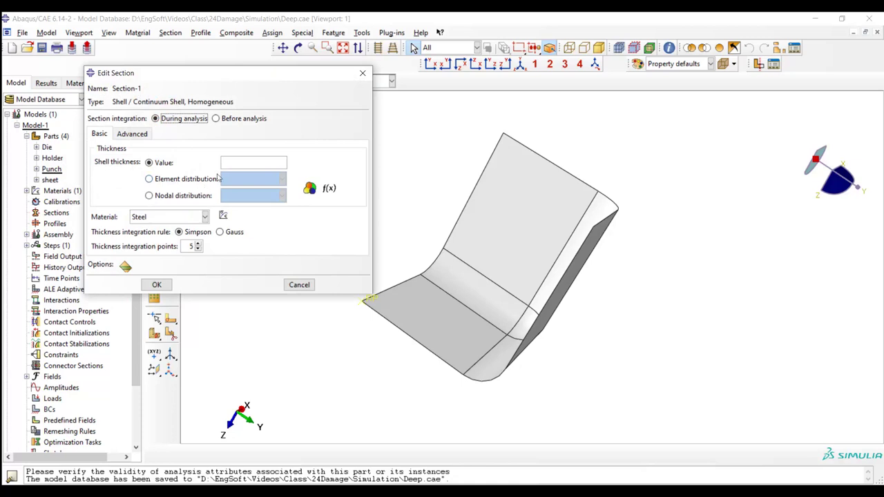
click(236, 161)
click(157, 285)
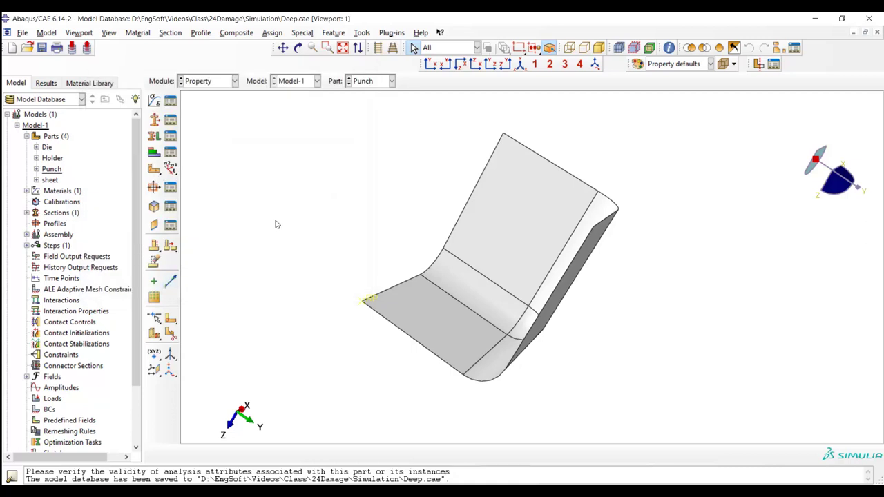
Assign Section-1 to the sheet part's face
click(366, 81)
click(373, 130)
click(154, 136)
click(458, 201)
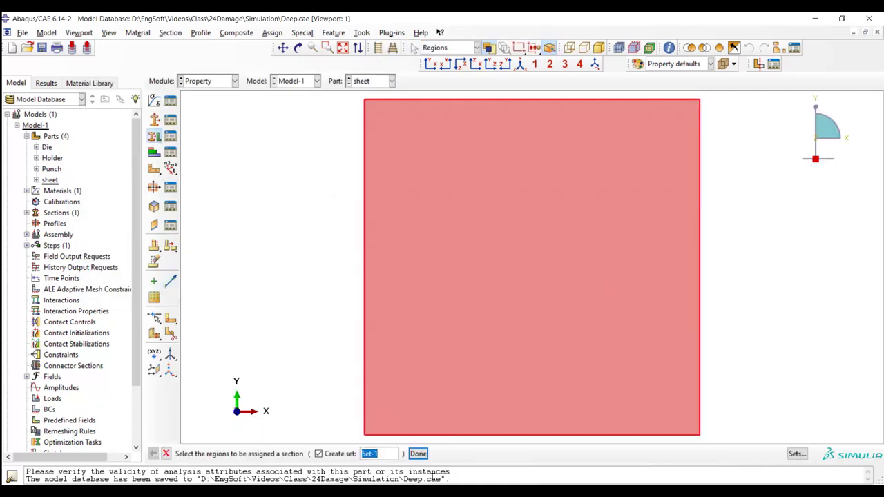
click(418, 454)
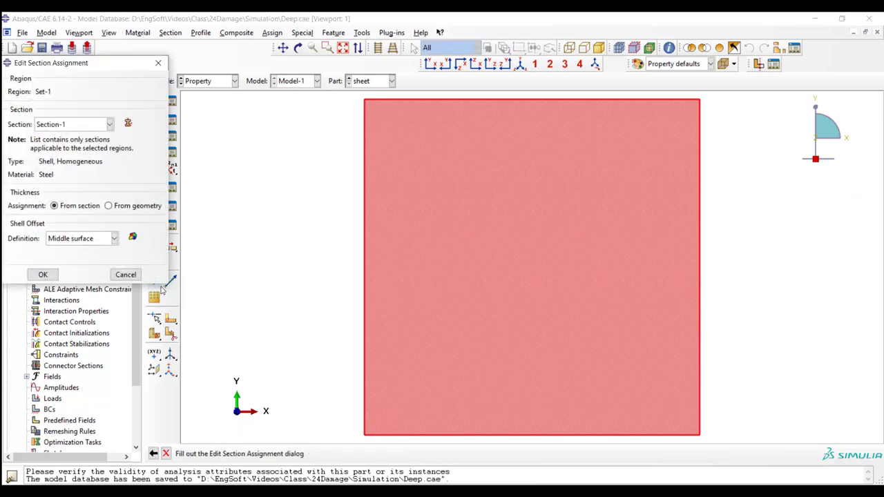
click(41, 275)
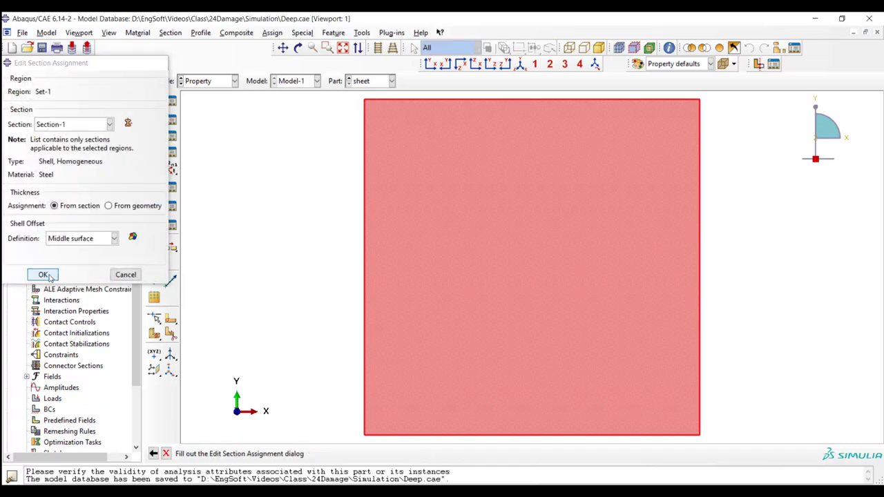
In the Assembly module, instance Die, Holder, Punch and sheet as independent, mesh-on-instance
click(217, 82)
click(207, 115)
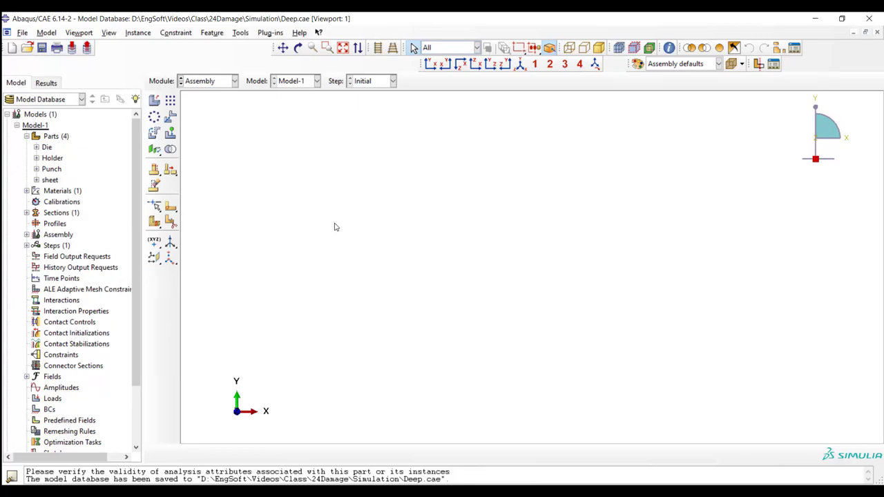
click(154, 100)
drag(117, 158, 117, 200)
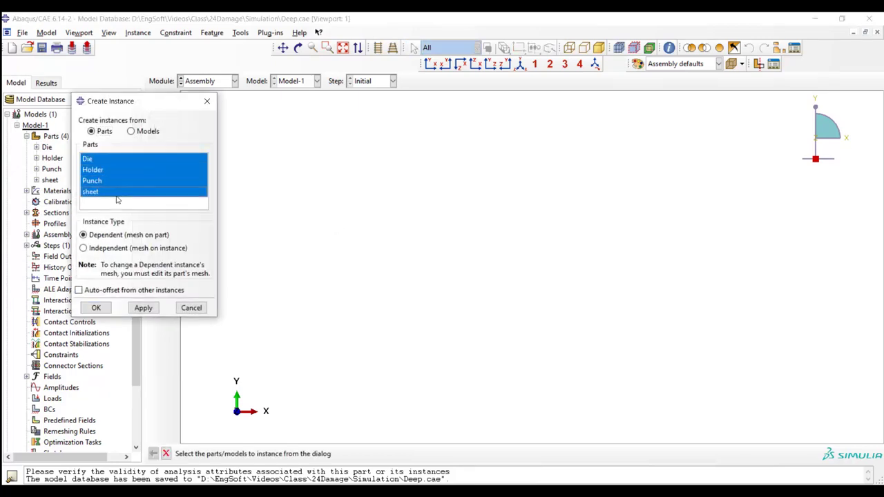
click(95, 250)
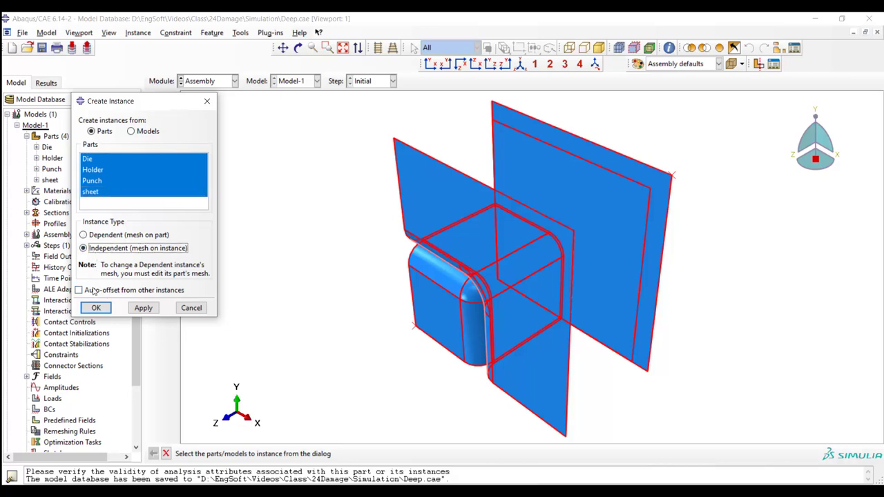
click(96, 308)
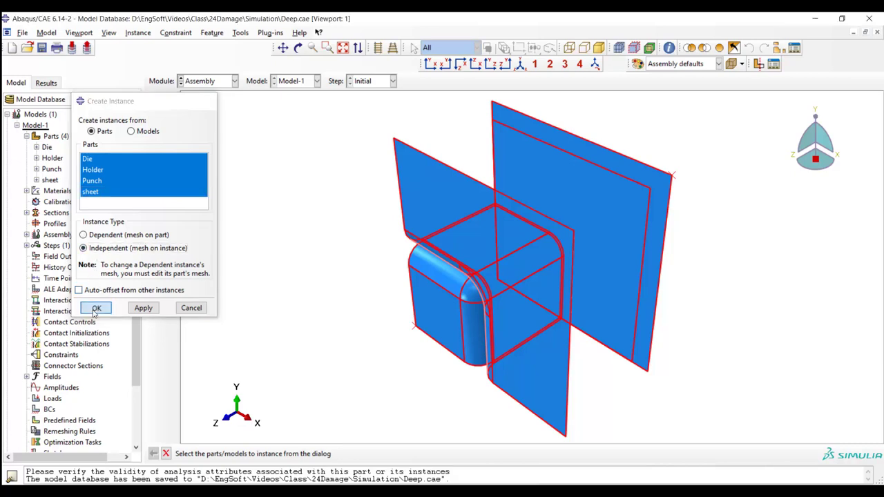
Rotate the Punch instance 180° about the X axis through the origin
click(298, 48)
drag(453, 357, 483, 311)
click(154, 133)
click(406, 234)
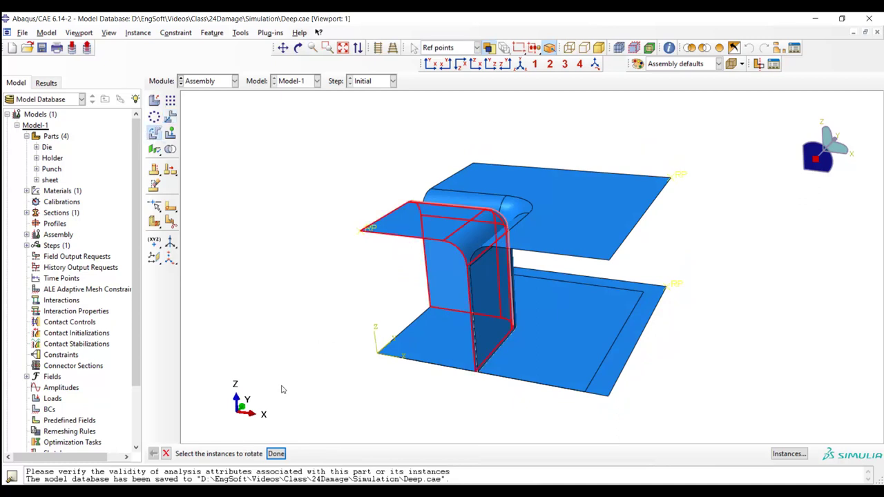
click(276, 454)
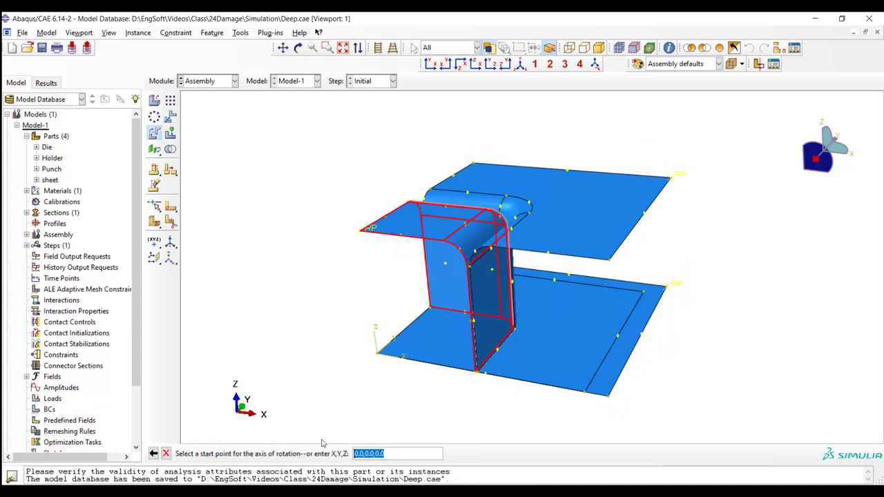
key(Return)
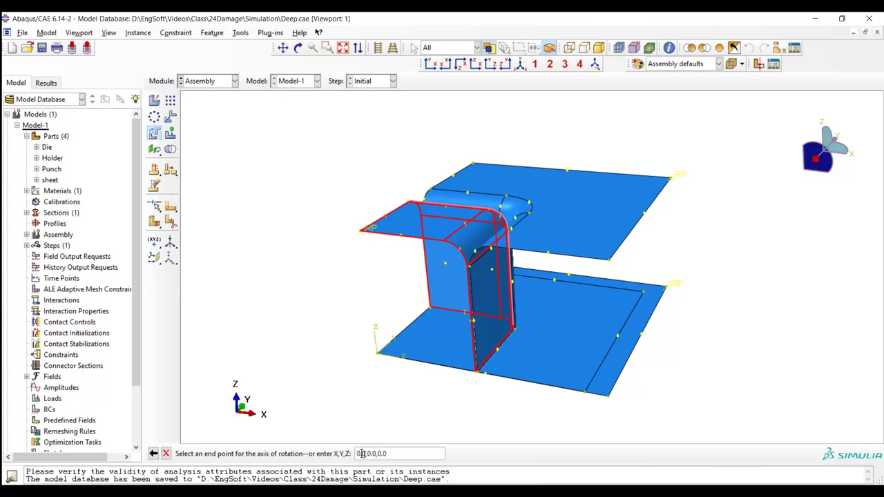
click(362, 457)
text(1)
key(Return)
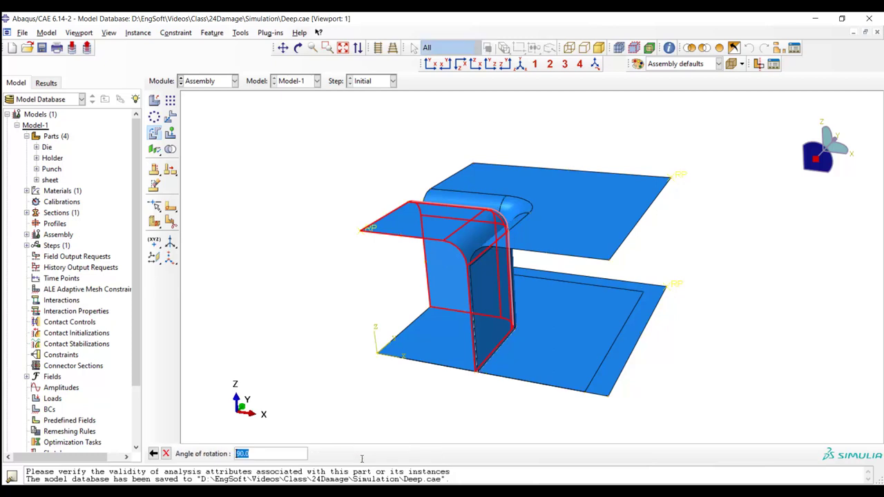
text(180)
key(Return)
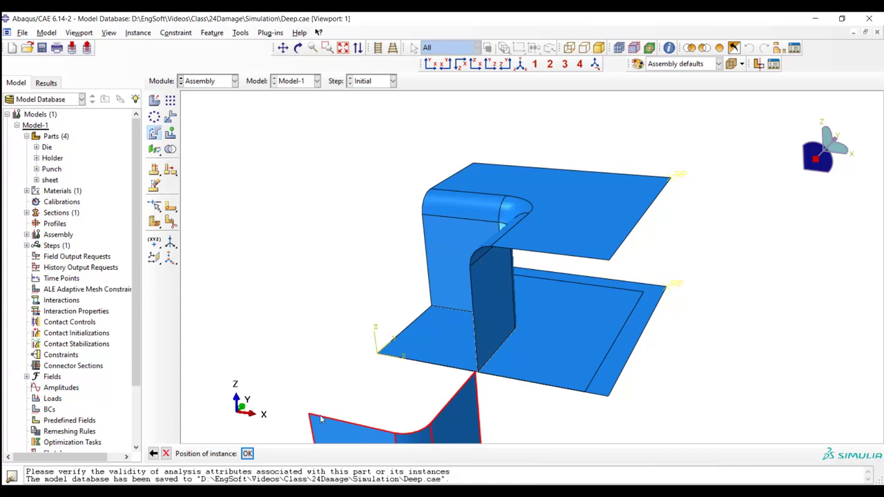
click(248, 454)
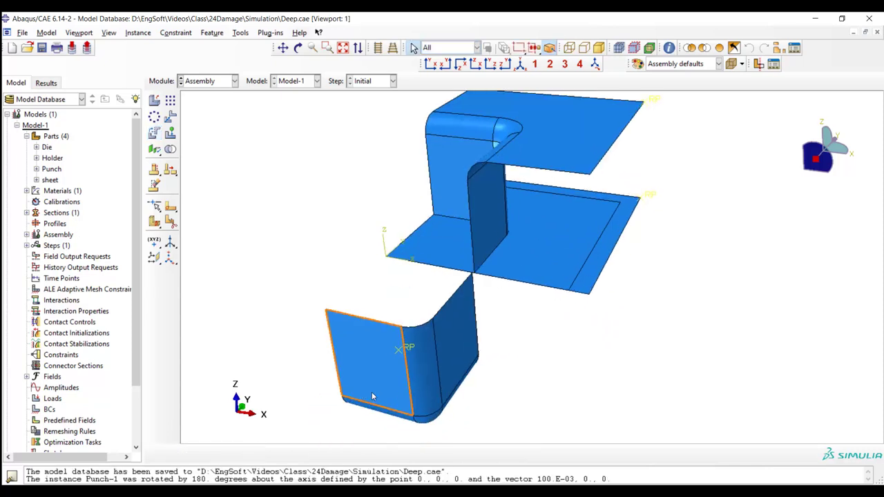
Rotate the Punch instance 90° about the Z axis through the origin
click(371, 351)
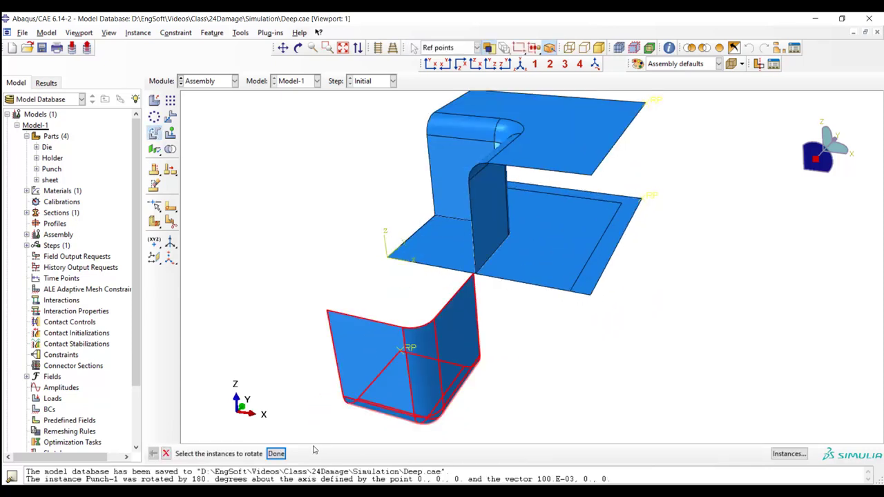
click(277, 454)
key(Return)
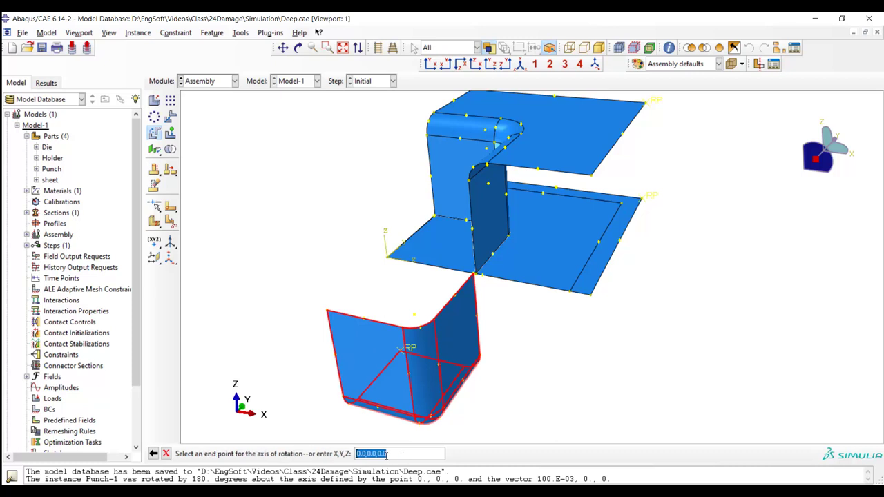
click(380, 454)
text(1)
key(Return)
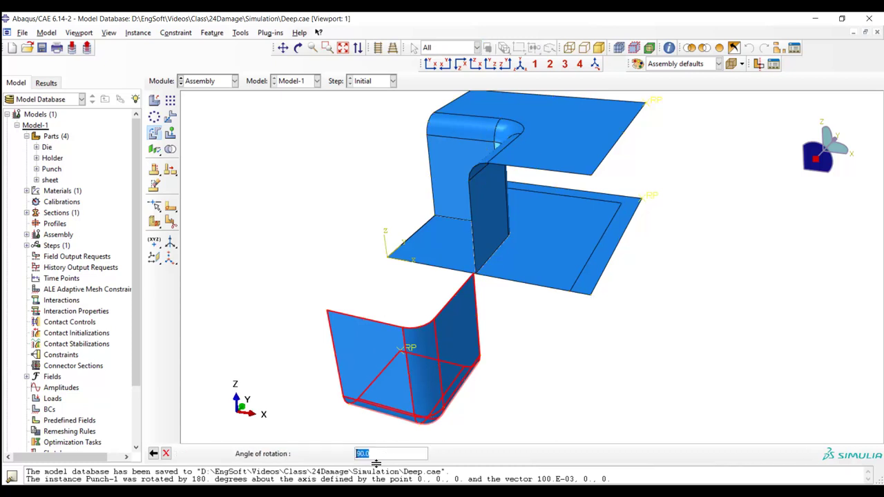
key(Return)
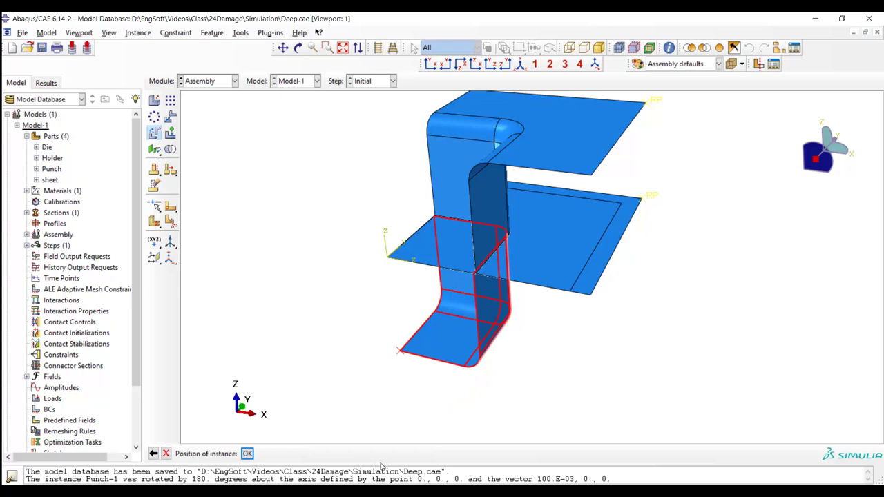
Accept the punch's rotated position and query the distance between two assembly points
click(247, 454)
click(669, 47)
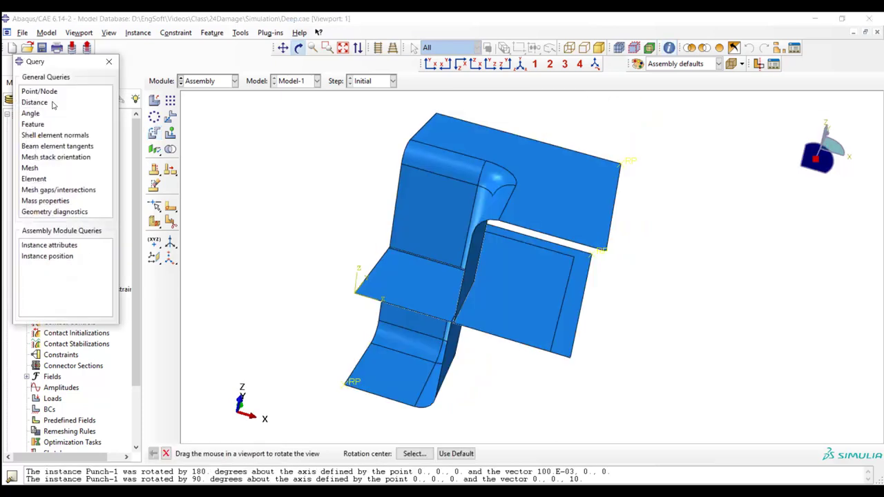
click(35, 102)
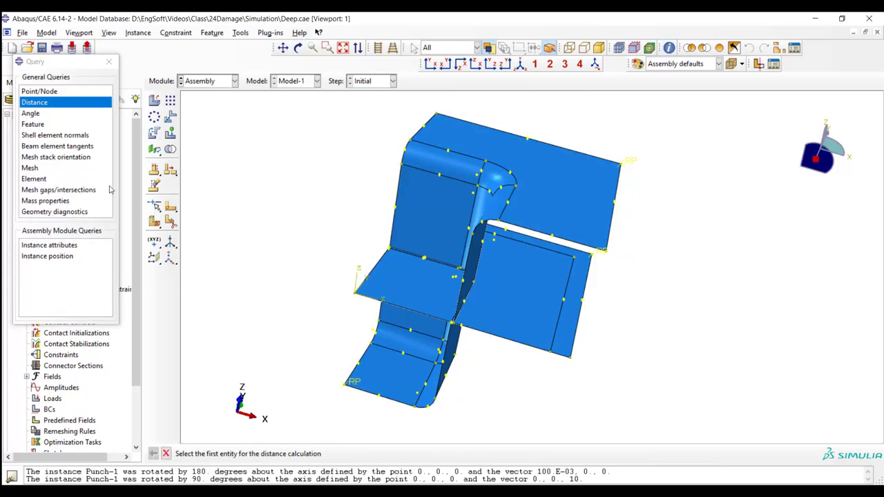
click(345, 385)
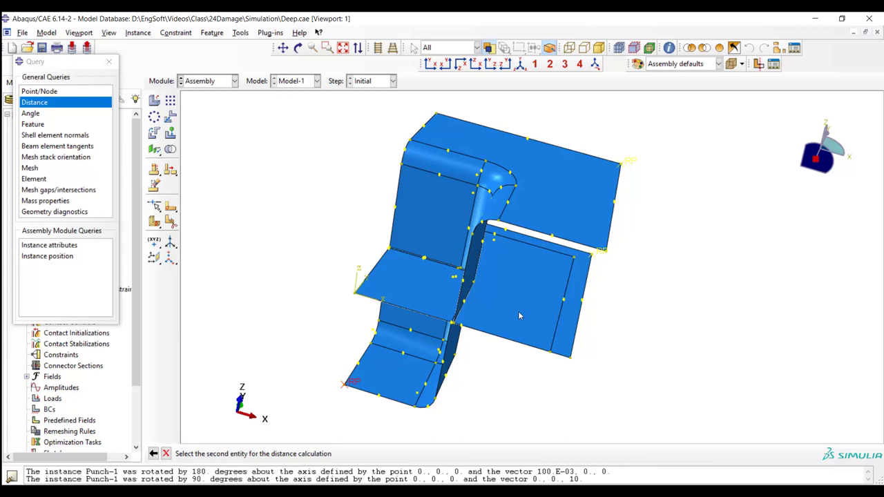
scroll(610, 259, down, 2)
click(607, 254)
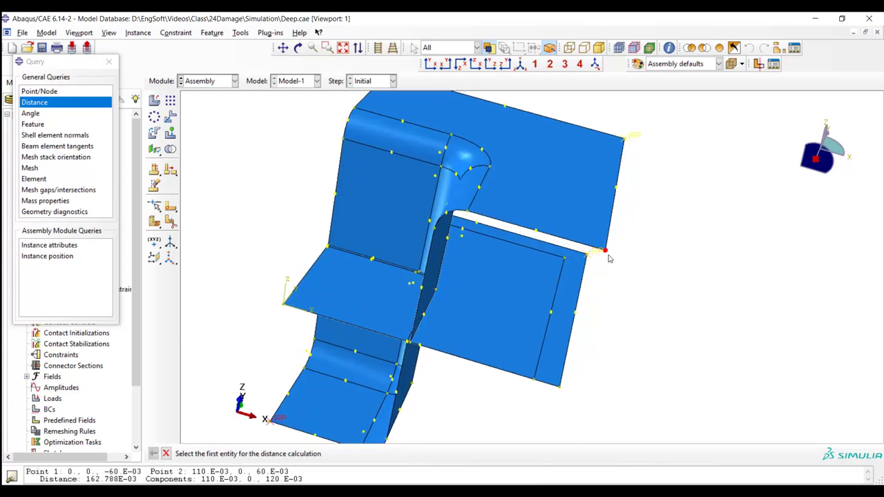
drag(285, 466, 302, 406)
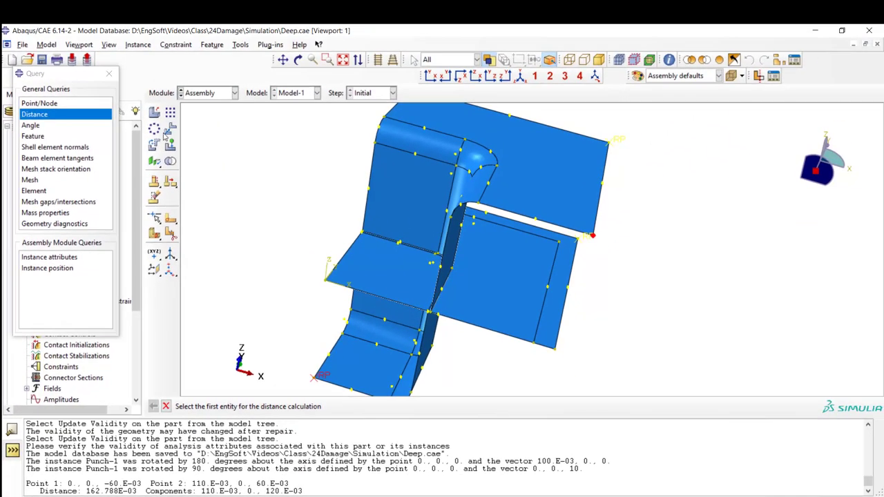
Translate Punch-1 from the origin to 0.0,0.0,0.122
click(170, 131)
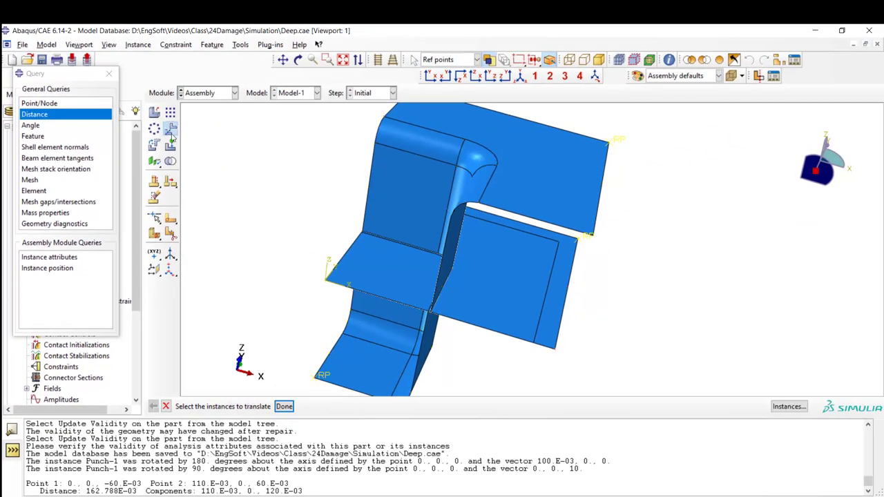
click(353, 350)
click(284, 406)
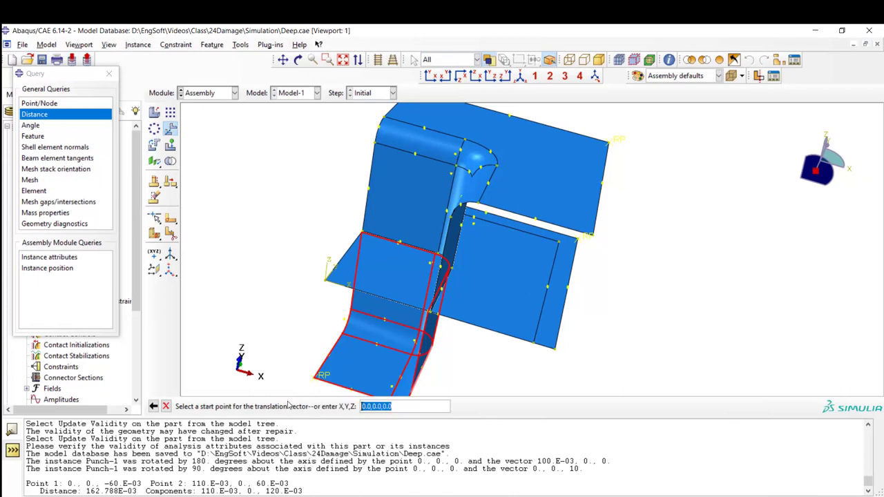
click(312, 371)
click(398, 408)
key(BackSpace)
text(12)
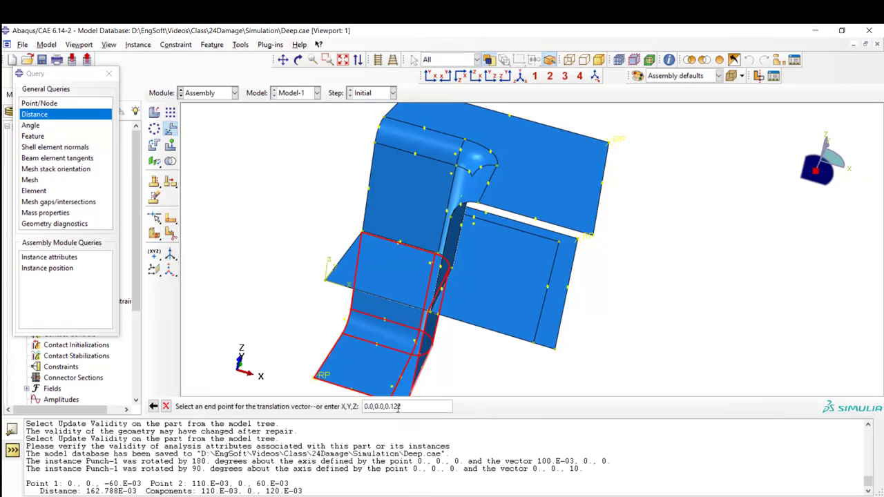
key(Return)
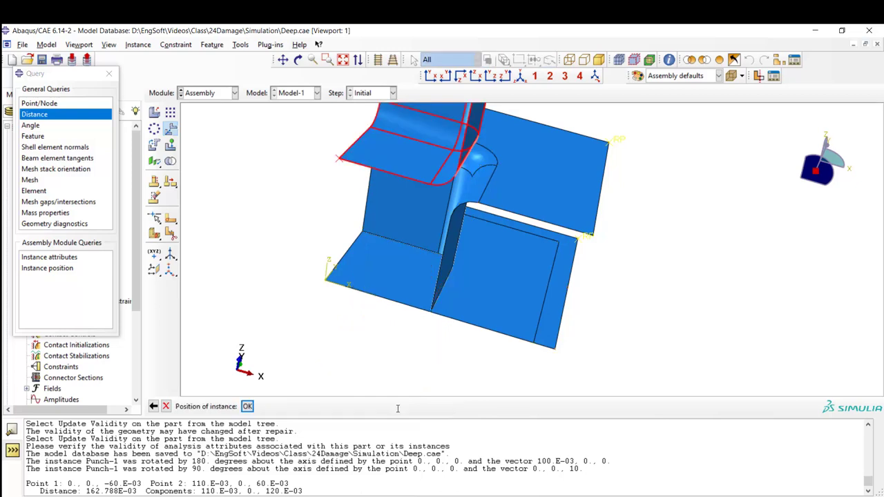
click(248, 406)
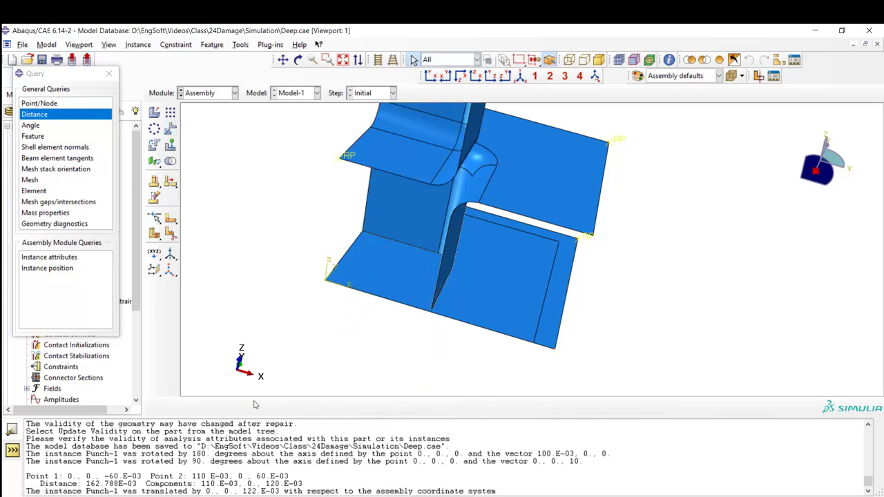
Translate the sheet-1 instance from the origin to 0.0,0.0,0.0605
ctrl+alt+drag(331, 227, 169, 128)
click(170, 128)
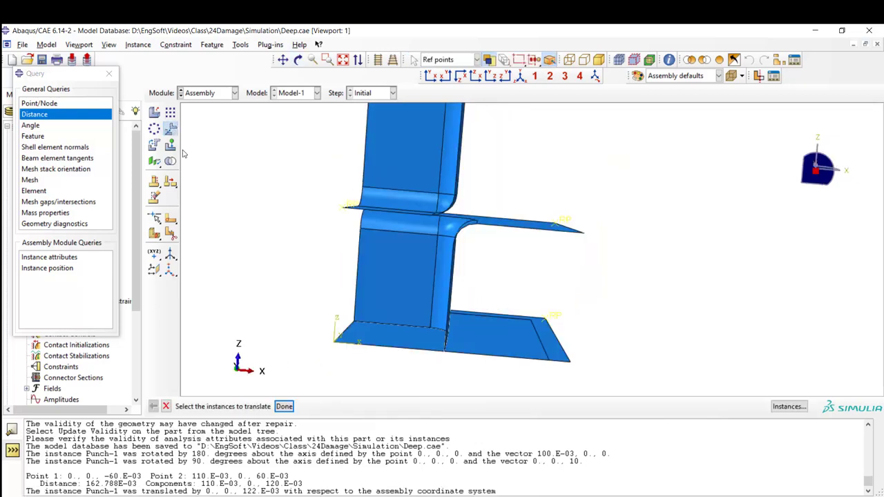
click(505, 333)
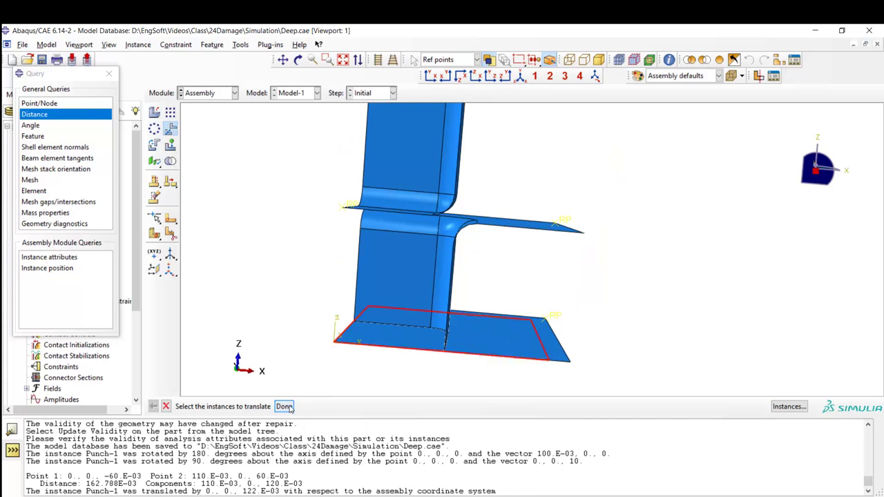
click(299, 59)
drag(468, 297, 488, 306)
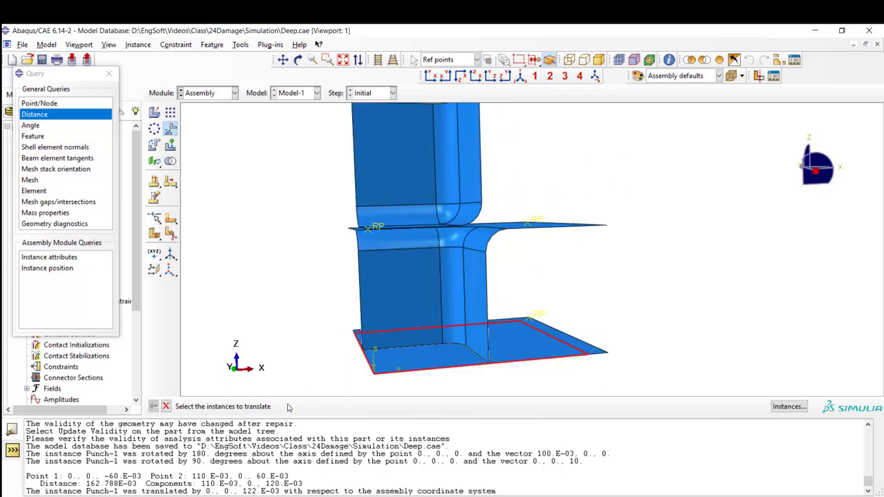
click(284, 407)
key(Return)
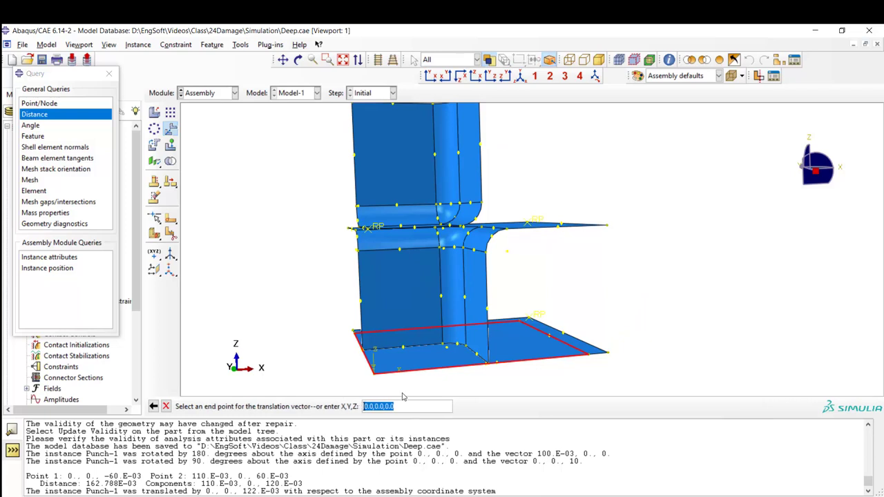
click(404, 405)
key(Return)
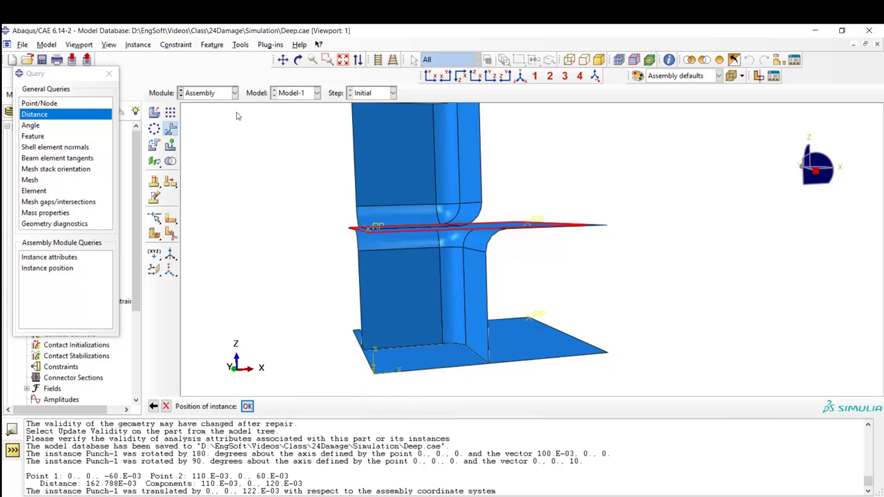
Orbit and zoom to inspect the raised sheet between punch and die
click(299, 60)
drag(598, 226, 661, 264)
scroll(545, 226, up, 5)
scroll(660, 265, down, 6)
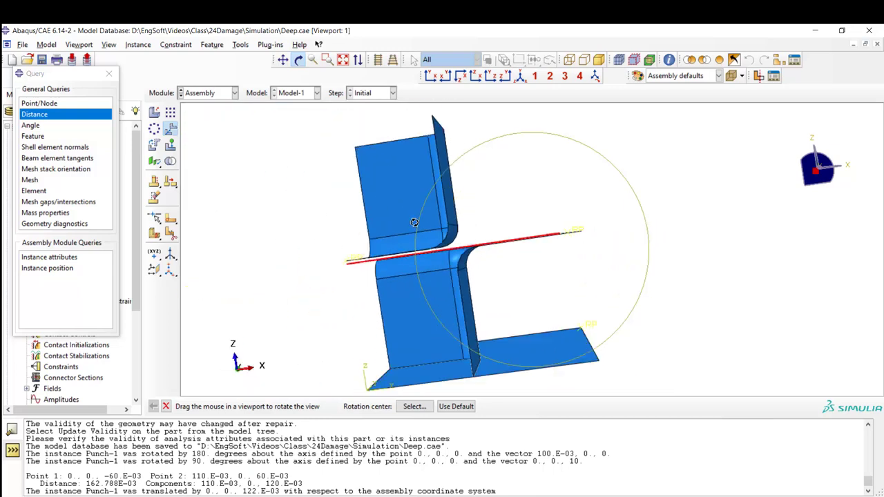
key(Escape)
Accept the sheet's position and move Holder-1 from the origin up 0.061 along Z
click(248, 406)
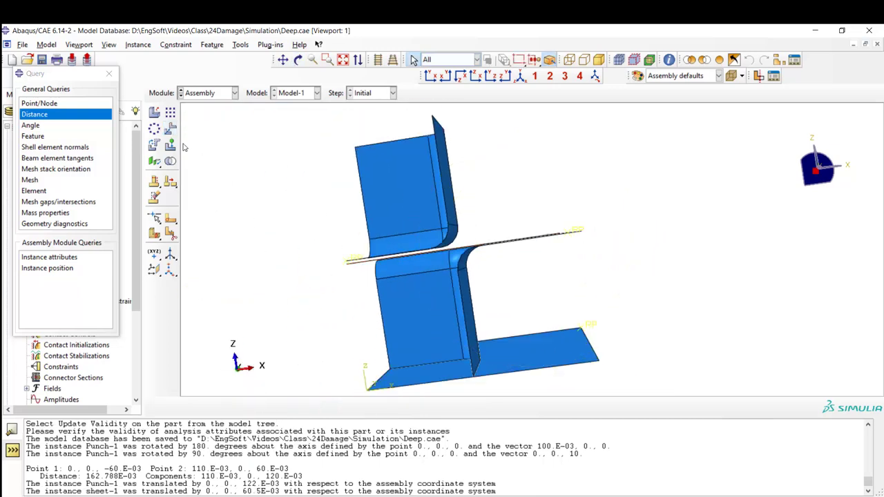
click(526, 354)
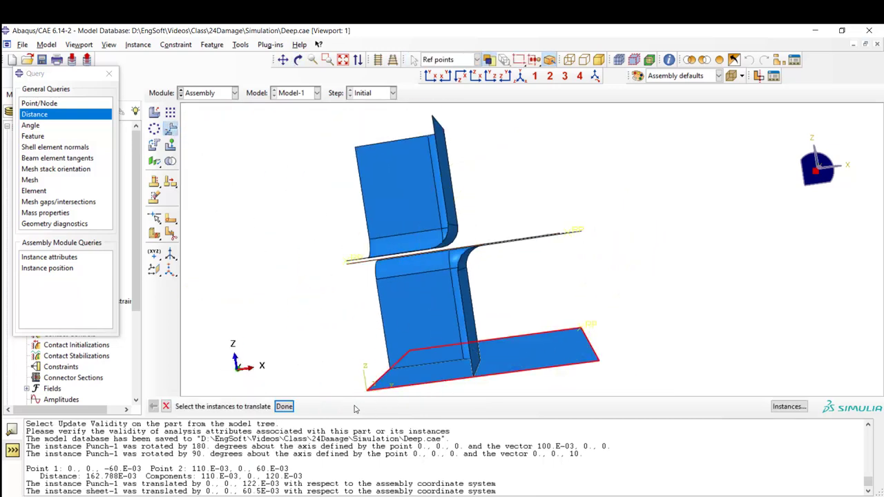
click(284, 406)
click(398, 406)
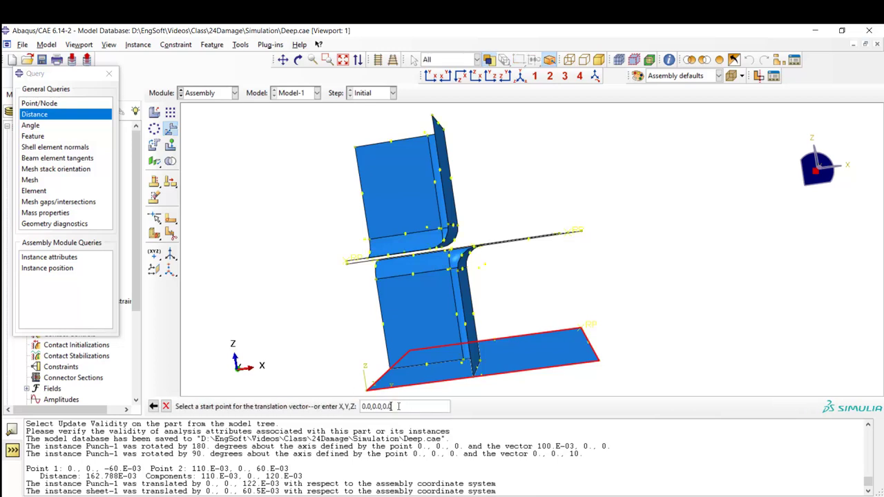
key(Return)
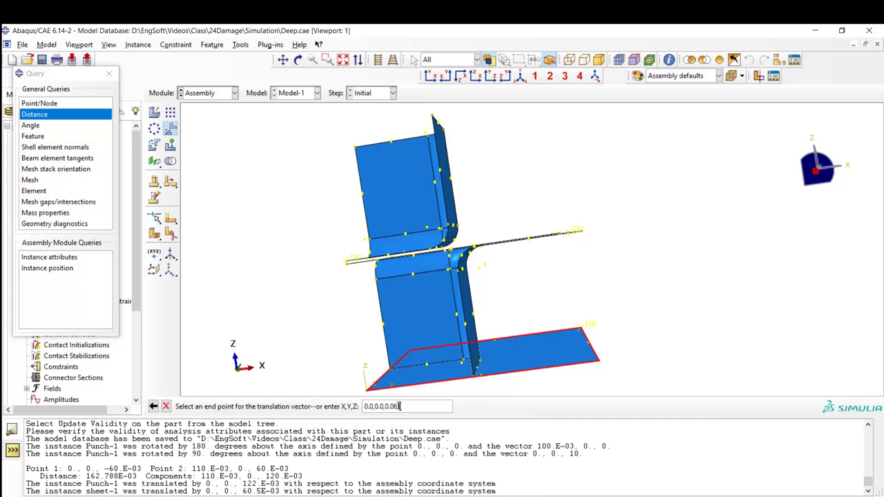
key(Return)
scroll(531, 277, up, 8)
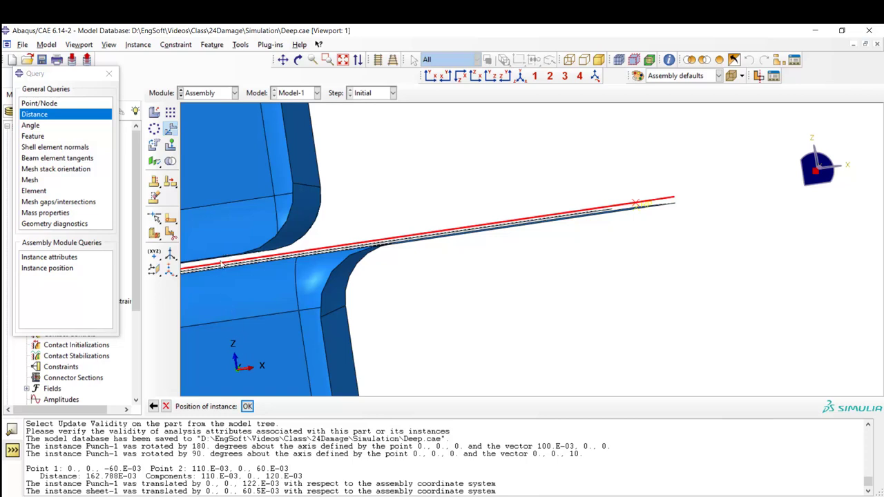
click(247, 407)
scroll(444, 301, down, 4)
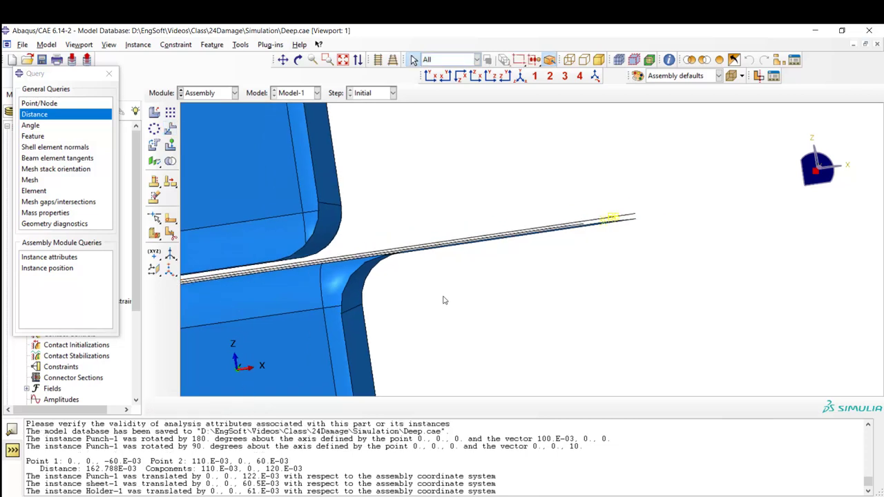
scroll(444, 301, down, 2)
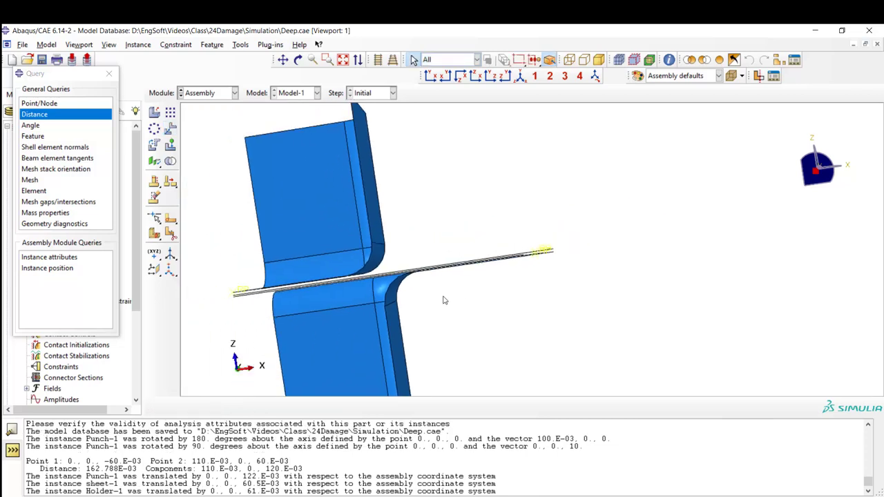
scroll(444, 300, down, 3)
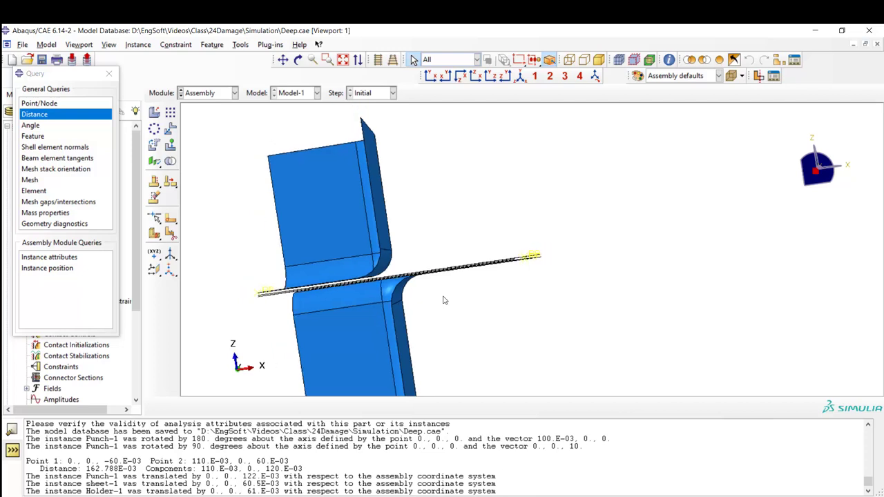
click(299, 61)
drag(525, 262, 439, 257)
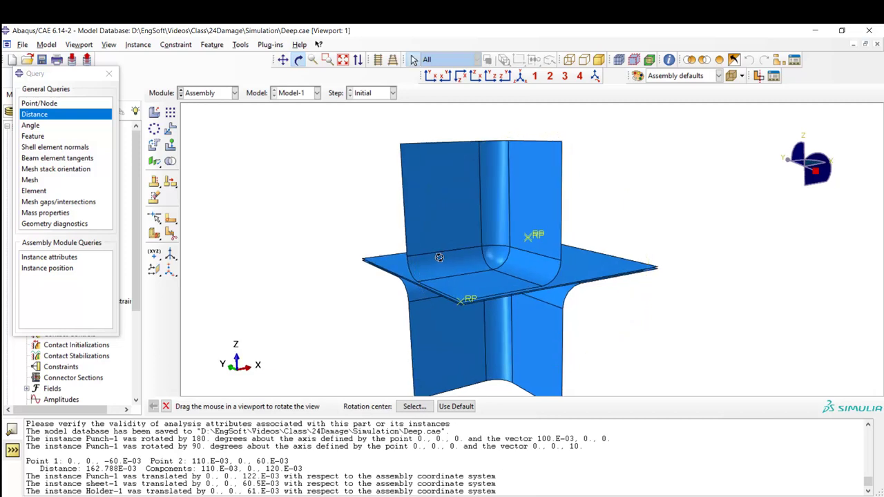
key(Escape)
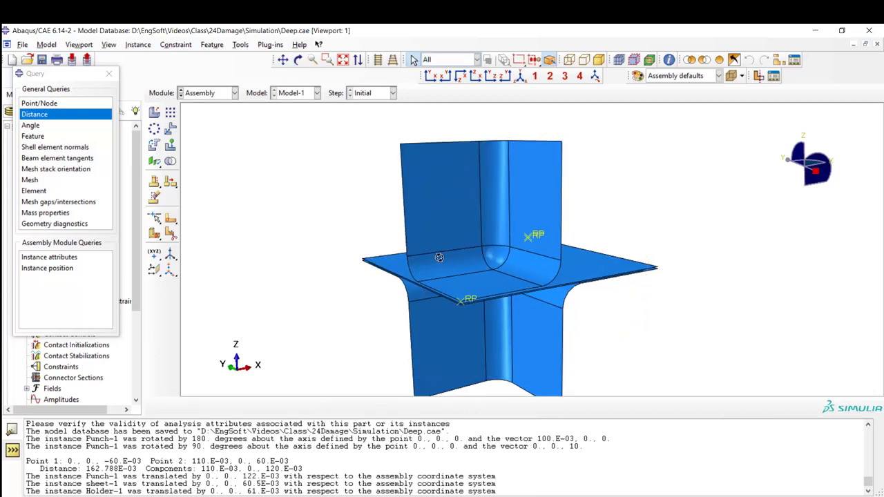